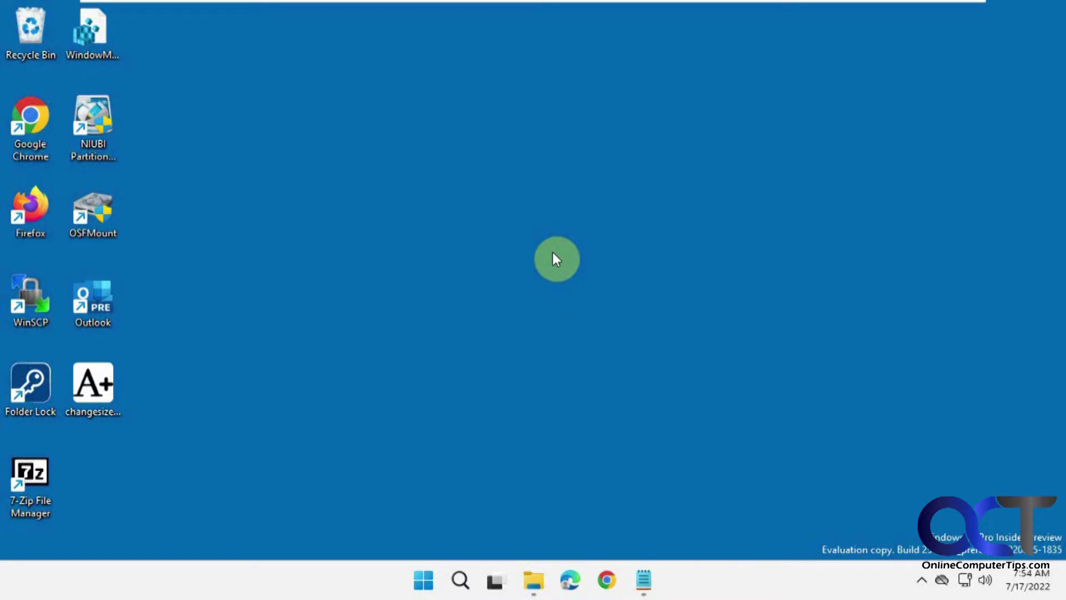
# Show the desktop's full classic right-click menu and find its existing Notepad entry.
pyautogui.rightClick(520, 243)
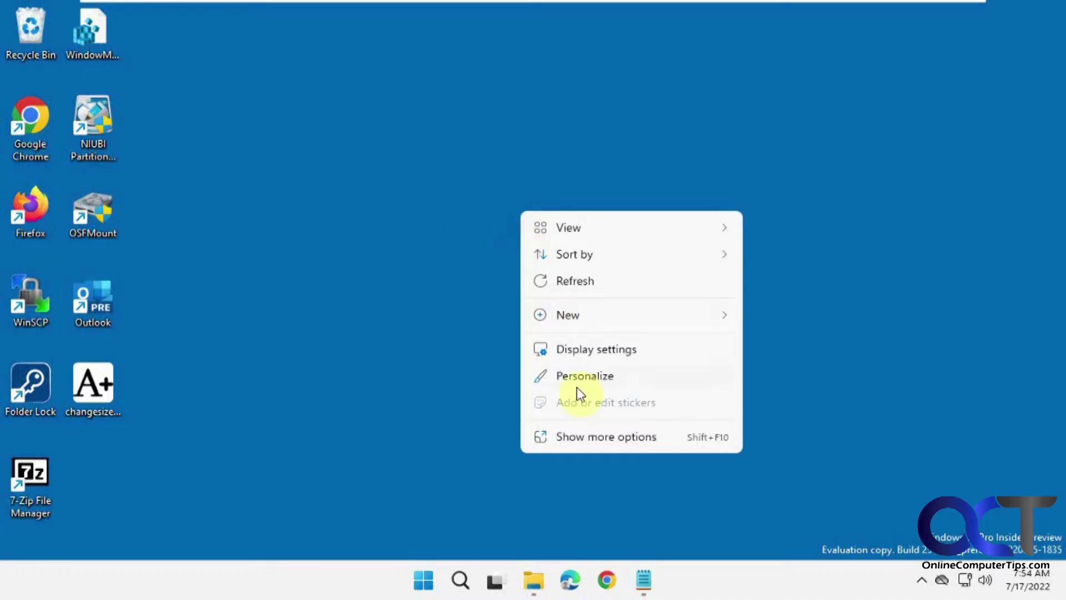
pyautogui.click(581, 437)
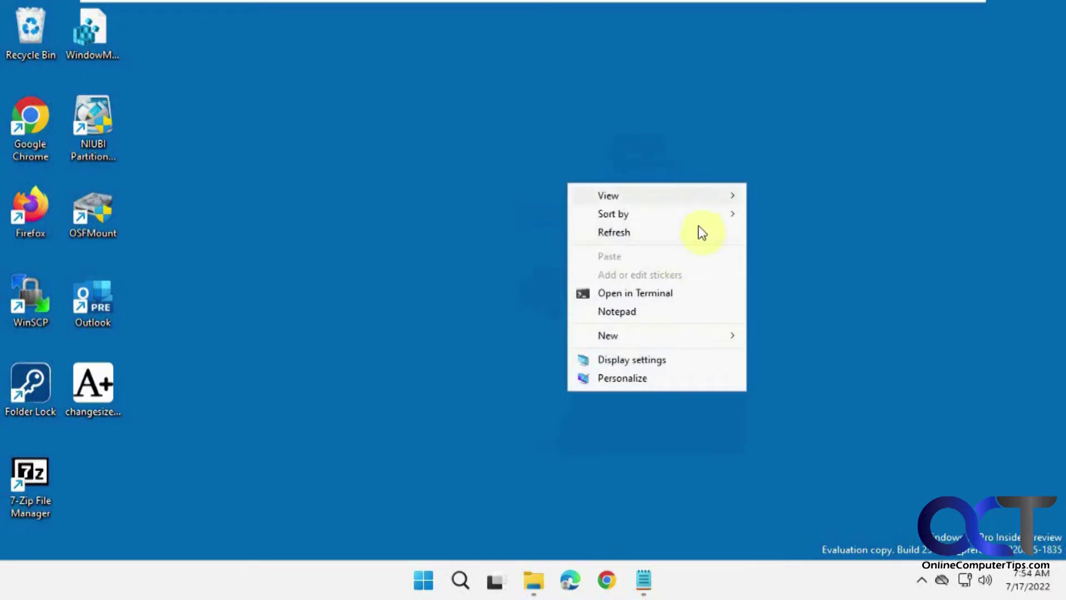
pyautogui.moveTo(701, 196)
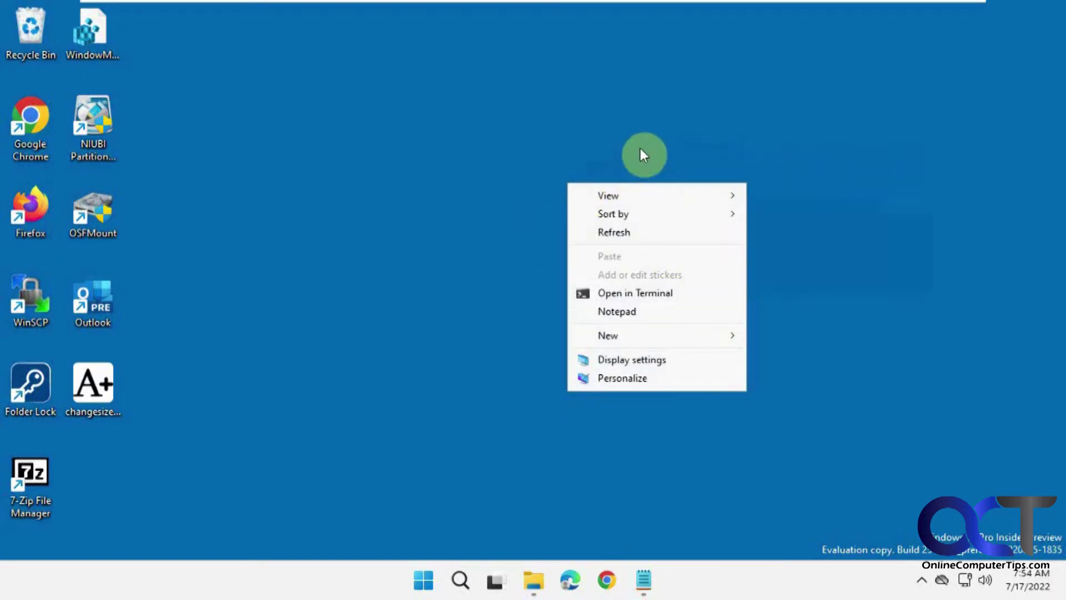
pyautogui.moveTo(676, 215)
# Launch and close a blank Notepad from the desktop entry, then select the registry path in the notes.
pyautogui.click(620, 314)
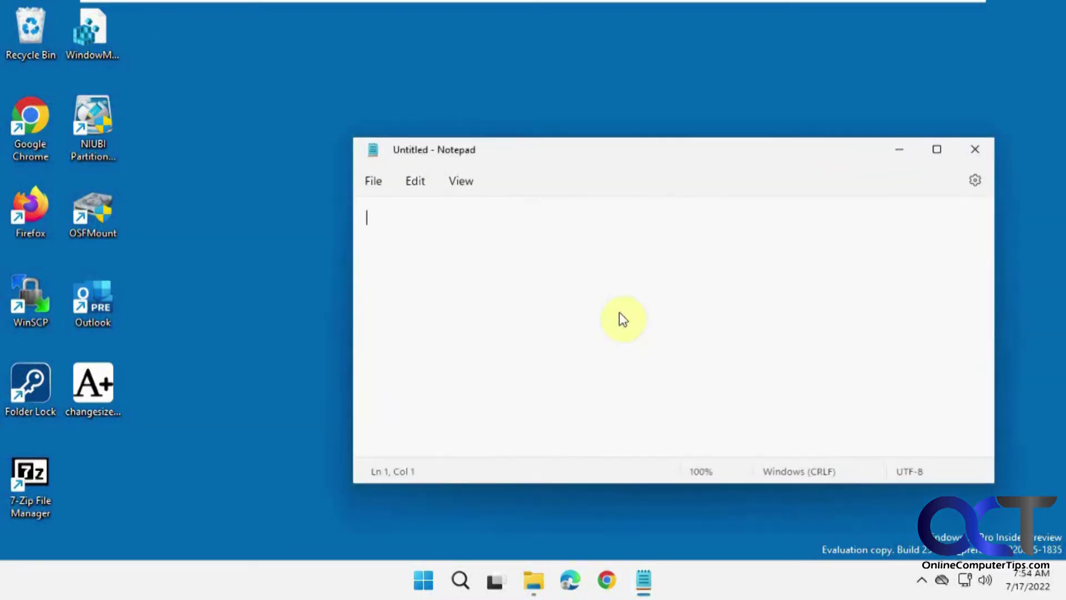
pyautogui.click(975, 151)
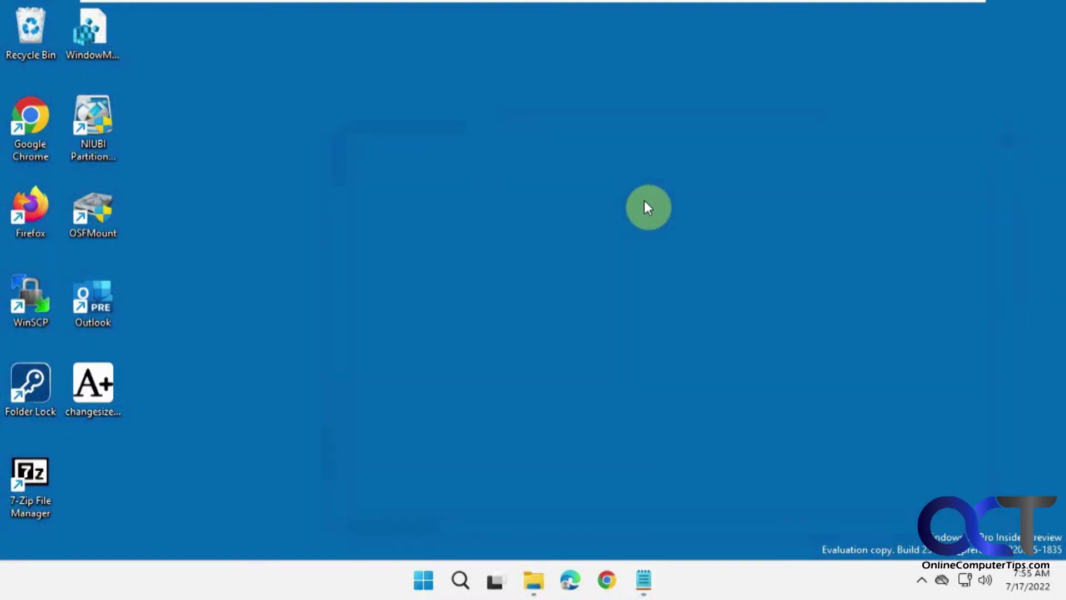
pyautogui.click(643, 580)
pyautogui.moveTo(602, 109); pyautogui.dragTo(194, 109)
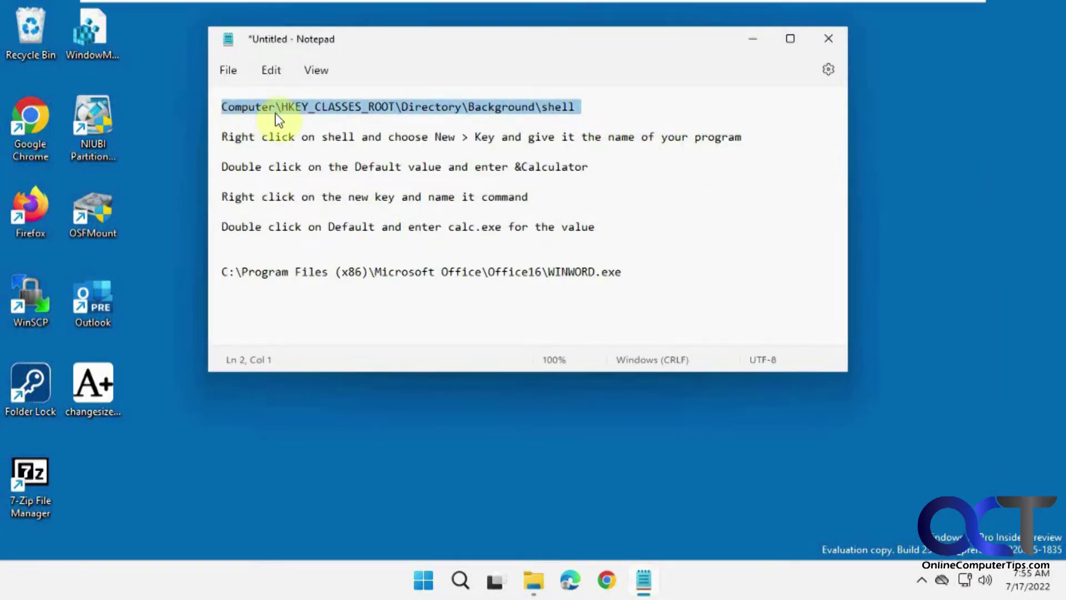
pyautogui.click(423, 580)
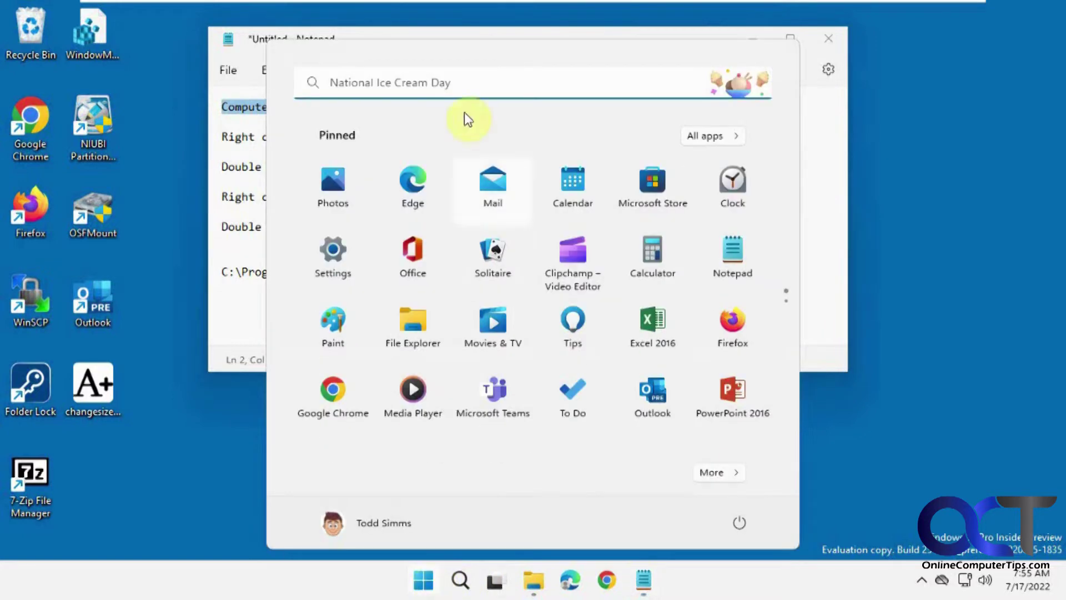
# Launch Registry Editor by searching regedit and approve the UAC prompt.
pyautogui.click(467, 84)
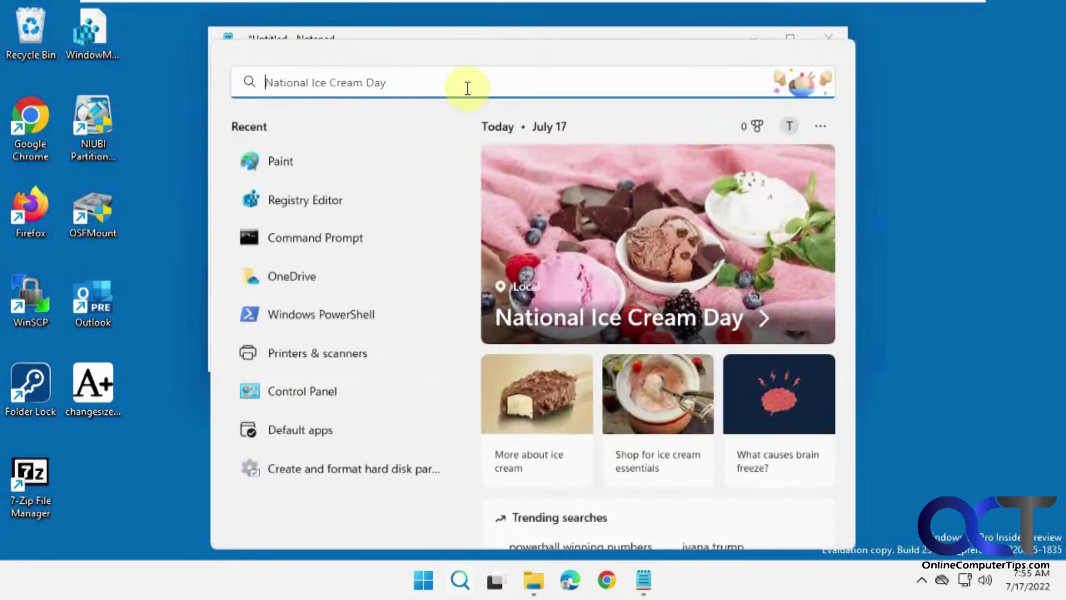
pyautogui.write('regedit')
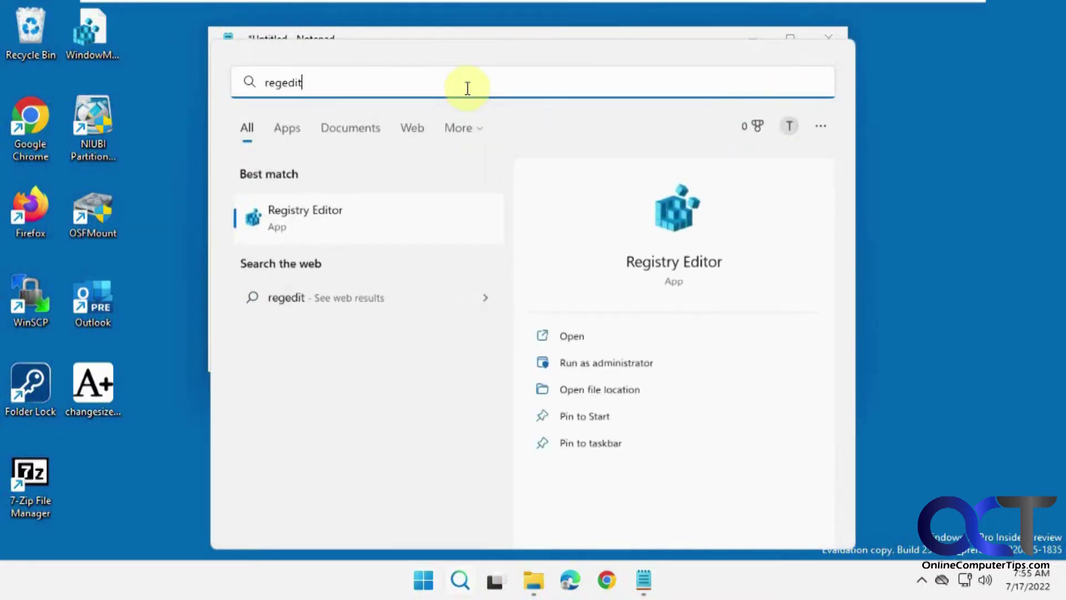
pyautogui.click(321, 209)
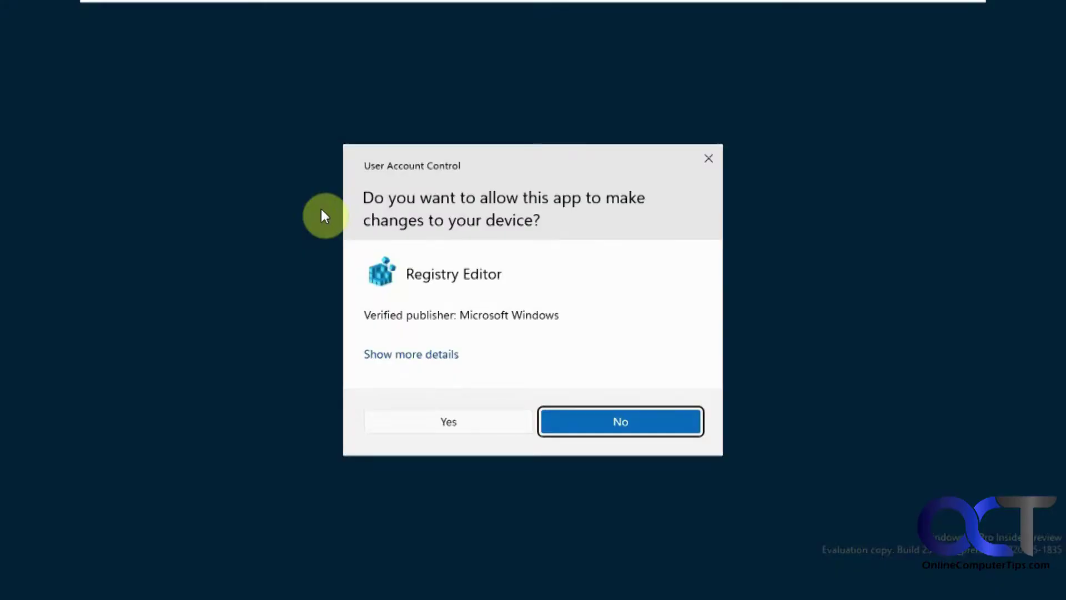
pyautogui.click(483, 422)
# Go to HKEY_CLASSES_ROOT\Directory\Background\shell and inspect the Notepad key's &Notepad default value.
pyautogui.click(394, 50)
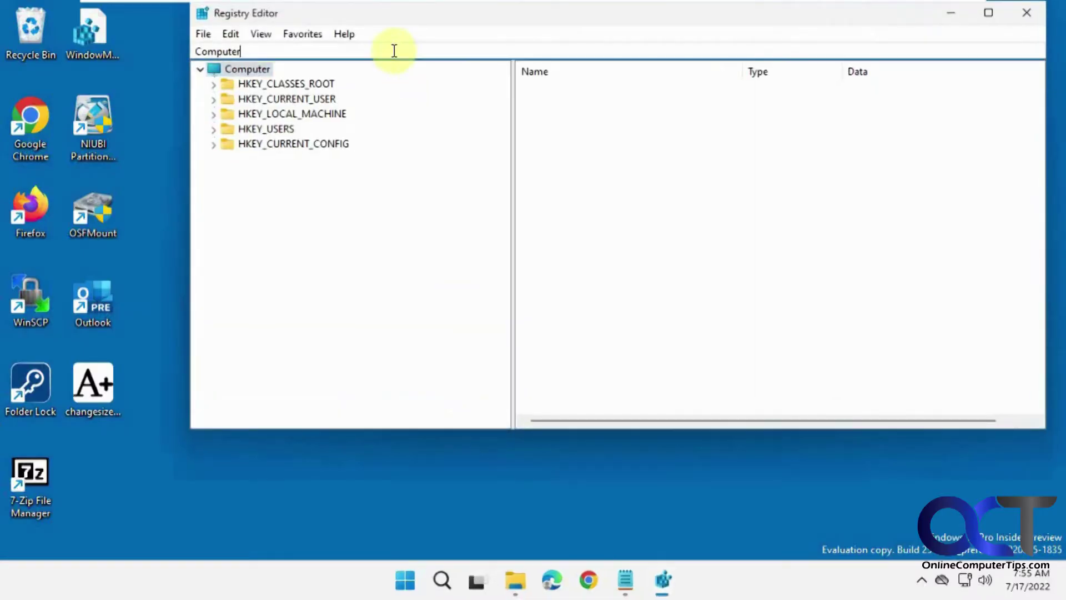
pyautogui.doubleClick(197, 50)
pyautogui.write('Computer\\HKEY_CLASSES_ROOT\\Directory\\Background\\shell')
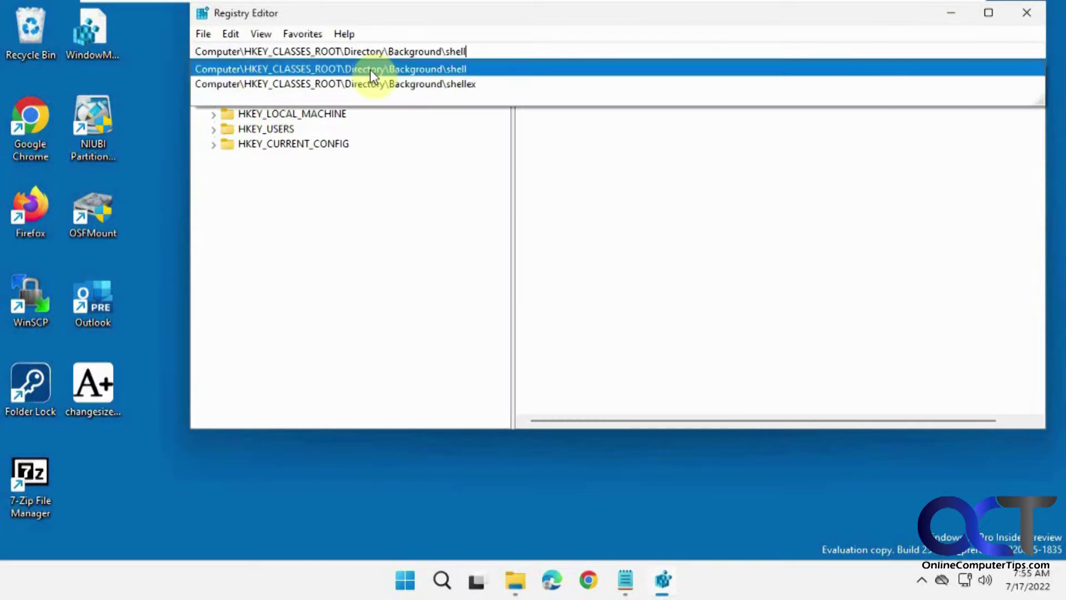
pyautogui.click(371, 71)
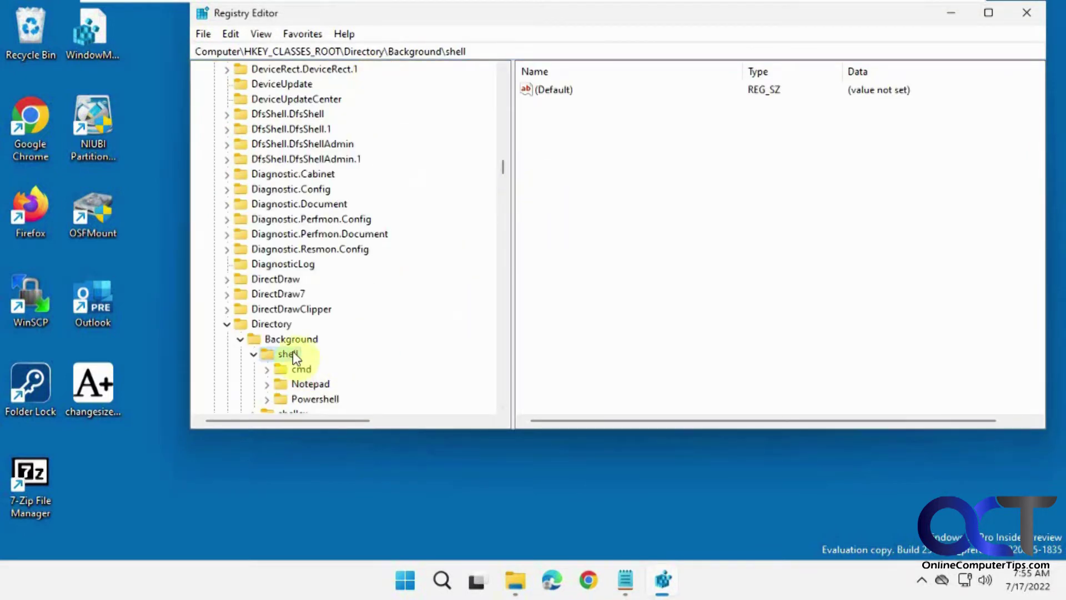
pyautogui.click(312, 383)
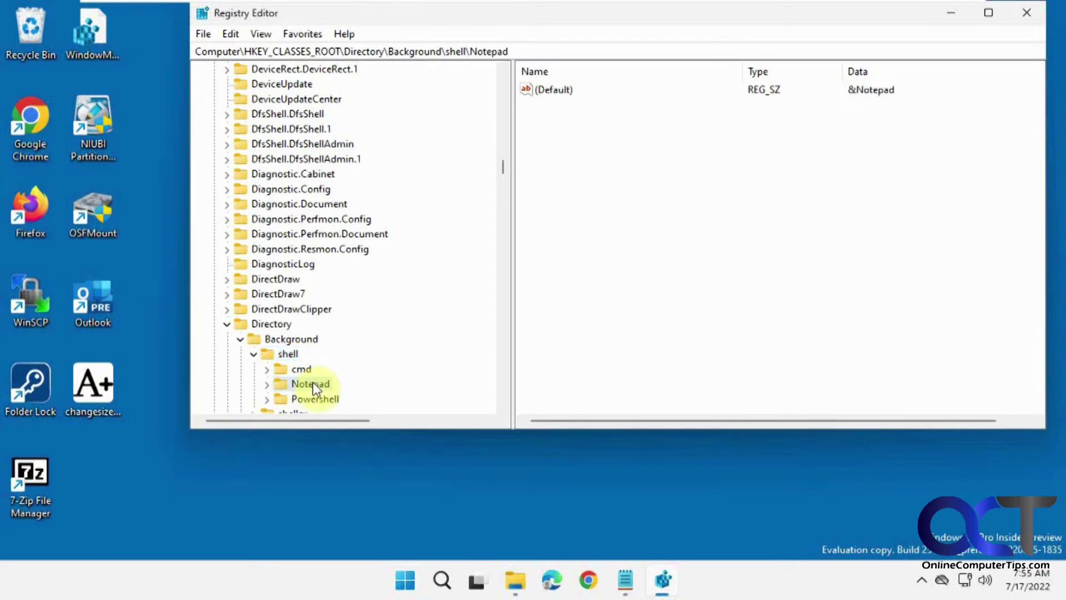
pyautogui.rightClick(295, 358)
# Create a new key named Calculator under shell.
pyautogui.moveTo(333, 386)
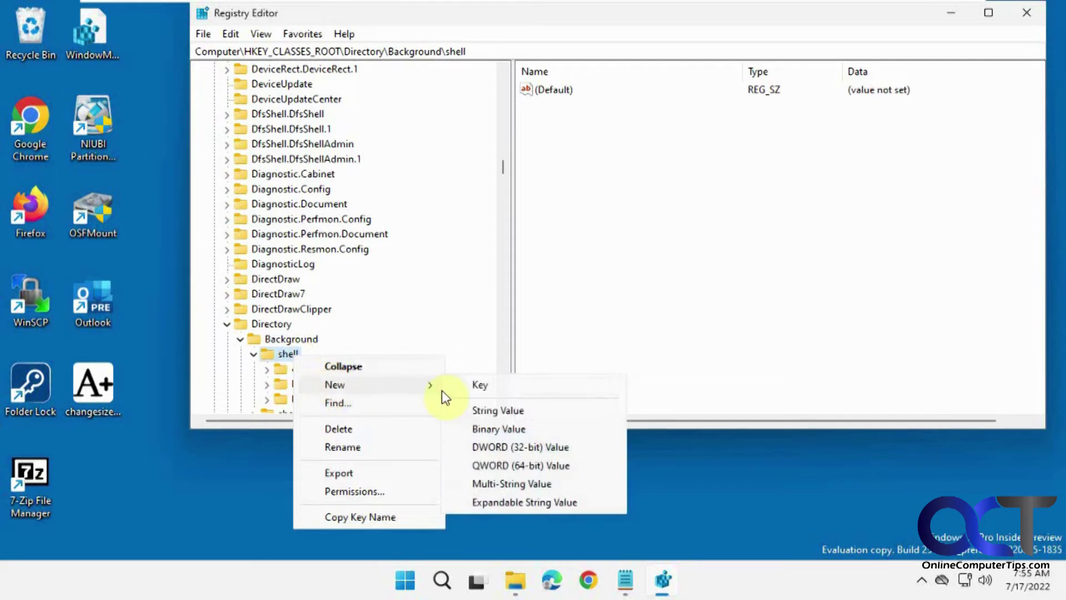
pyautogui.click(497, 385)
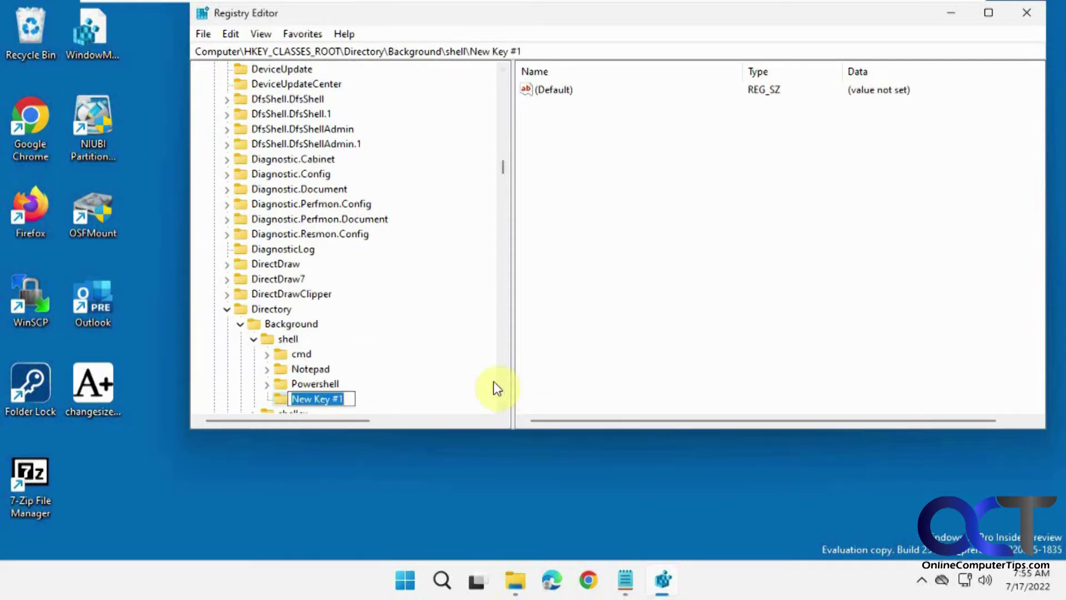
pyautogui.write('Calculator')
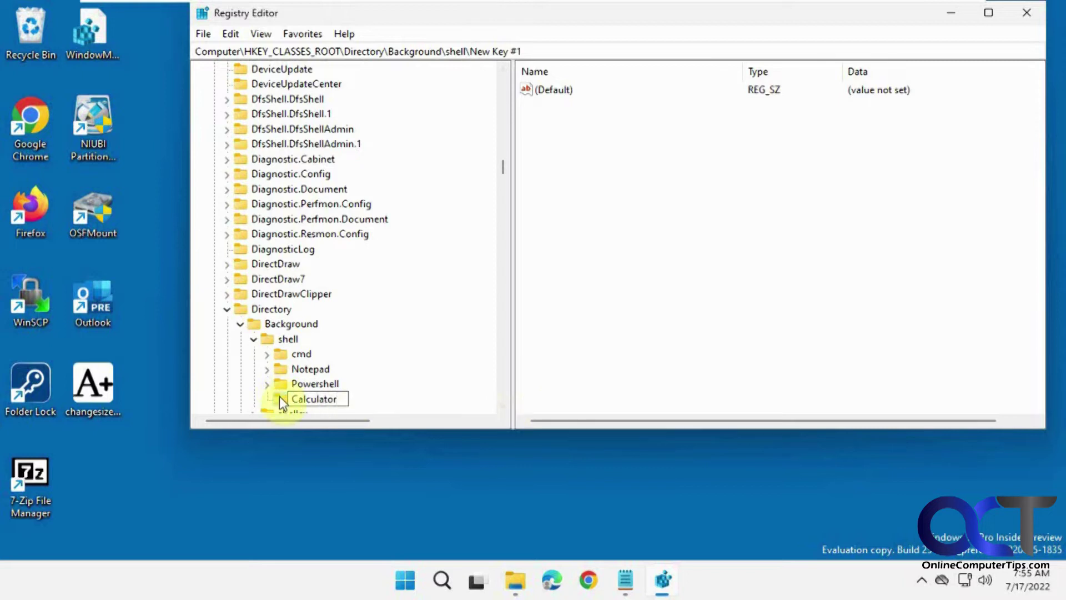
pyautogui.press('Return')
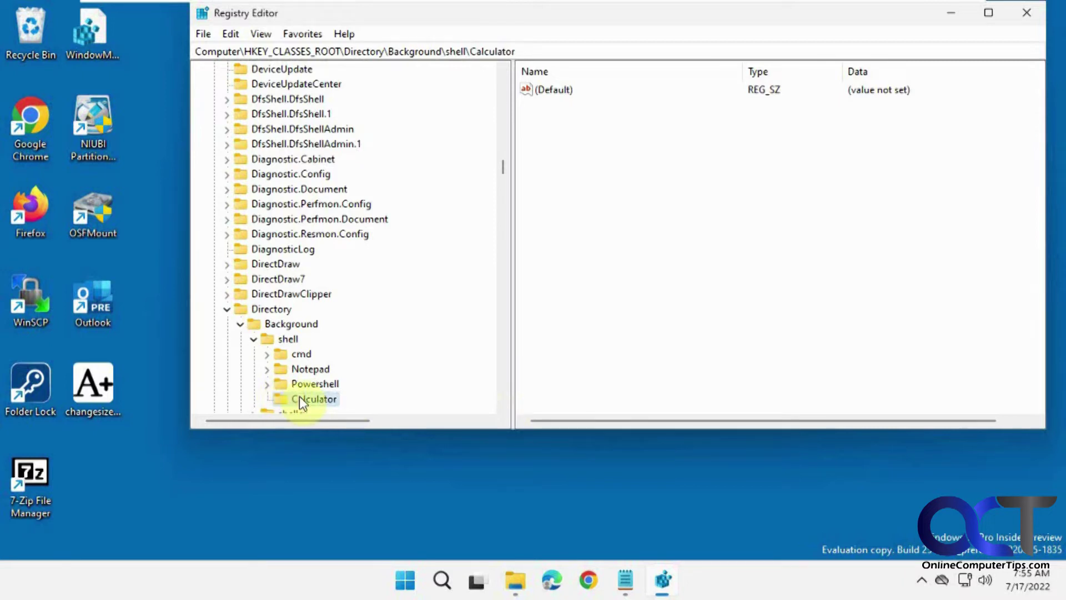
# Set the Calculator key's (Default) value to &Calculator.
pyautogui.doubleClick(548, 89)
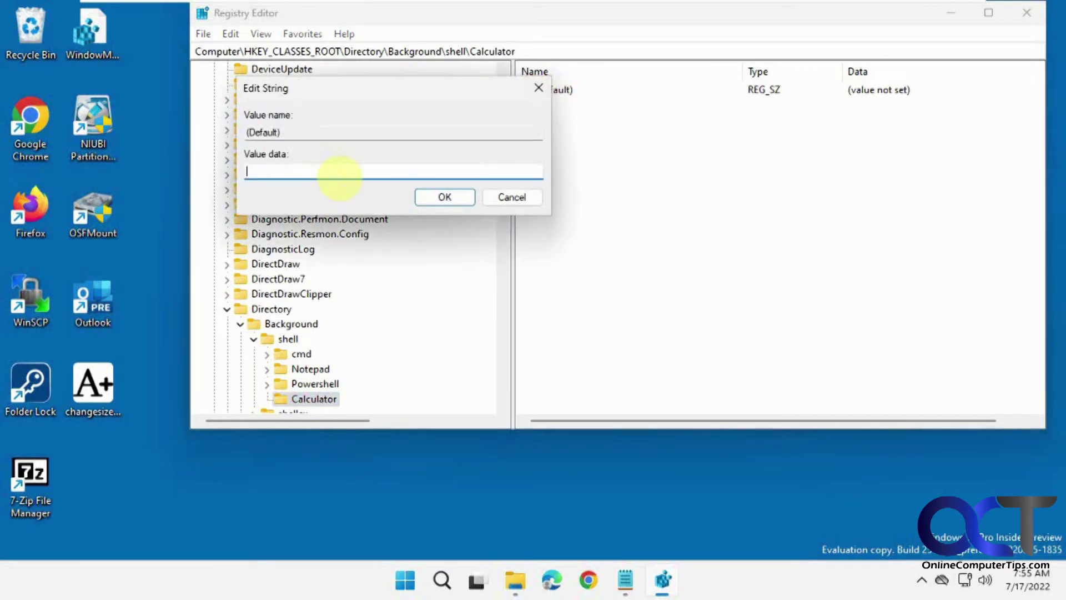
pyautogui.write('&Calculator')
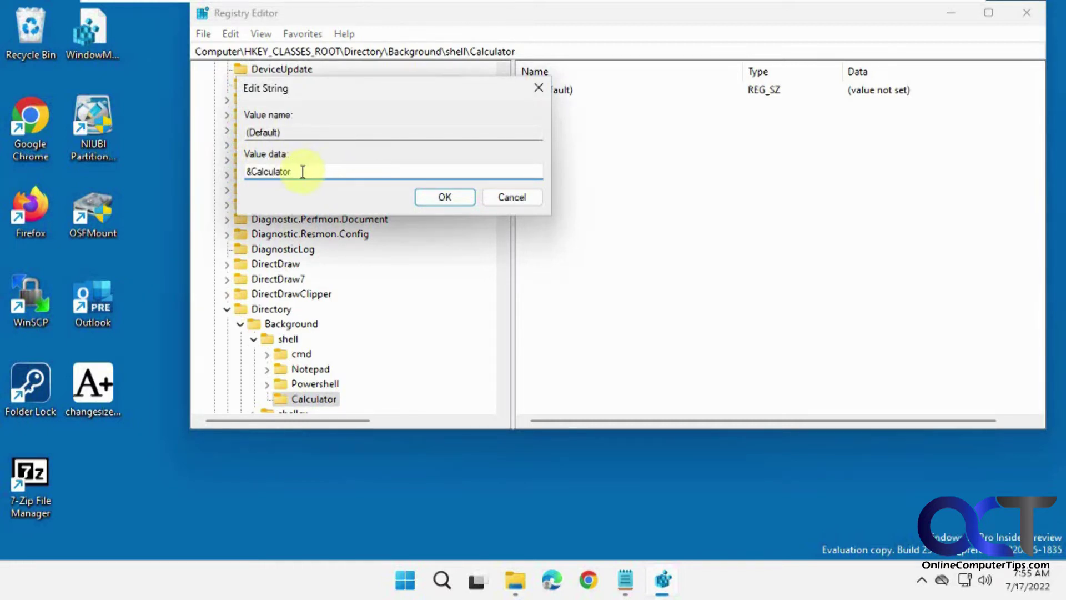
pyautogui.moveTo(251, 173); pyautogui.dragTo(246, 174)
pyautogui.click(301, 171)
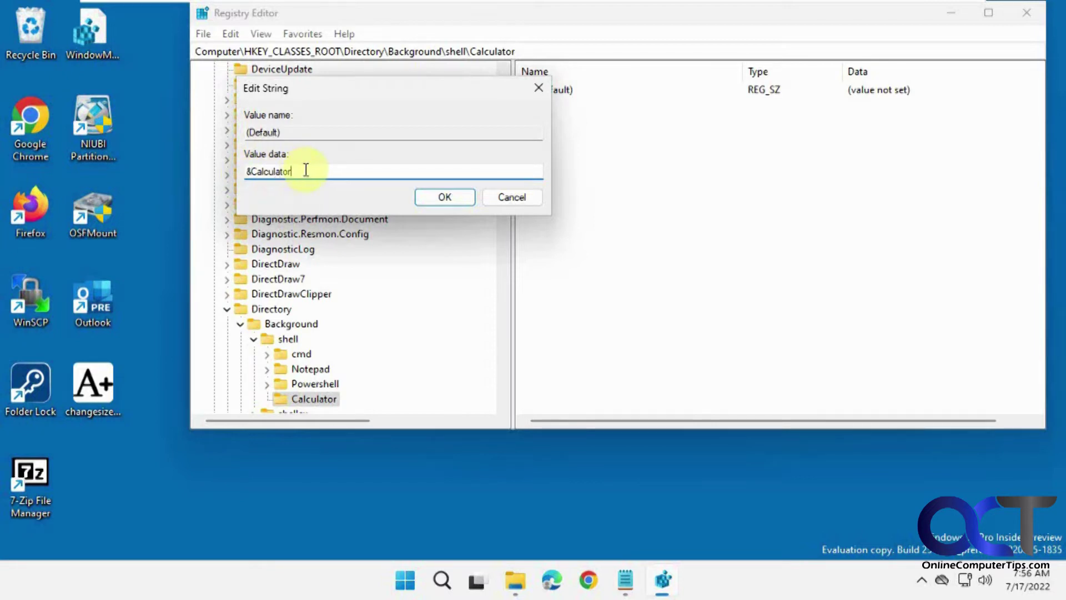
pyautogui.click(447, 198)
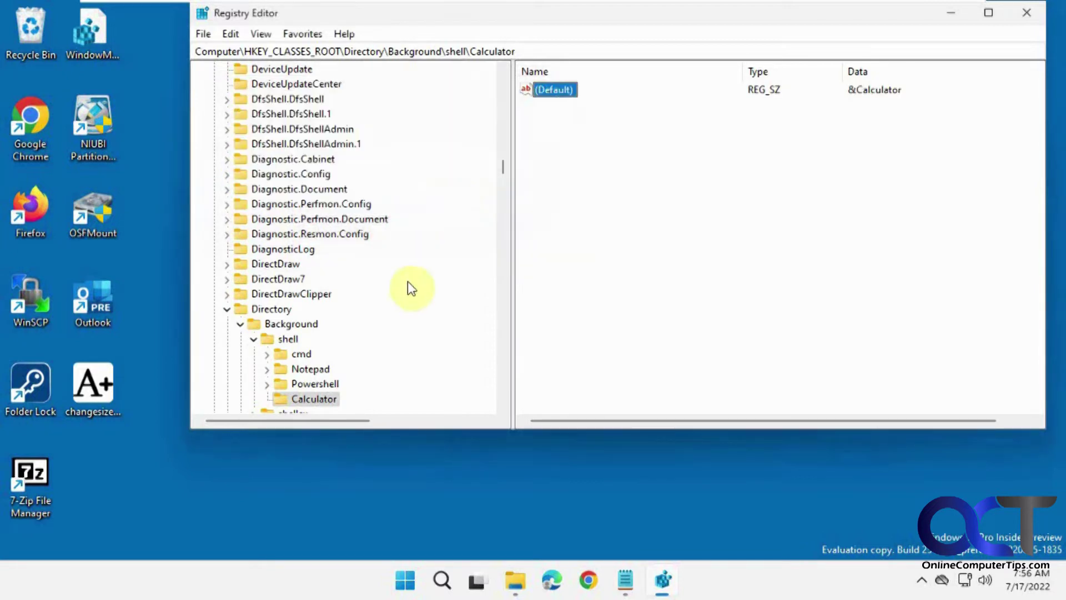
pyautogui.rightClick(324, 402)
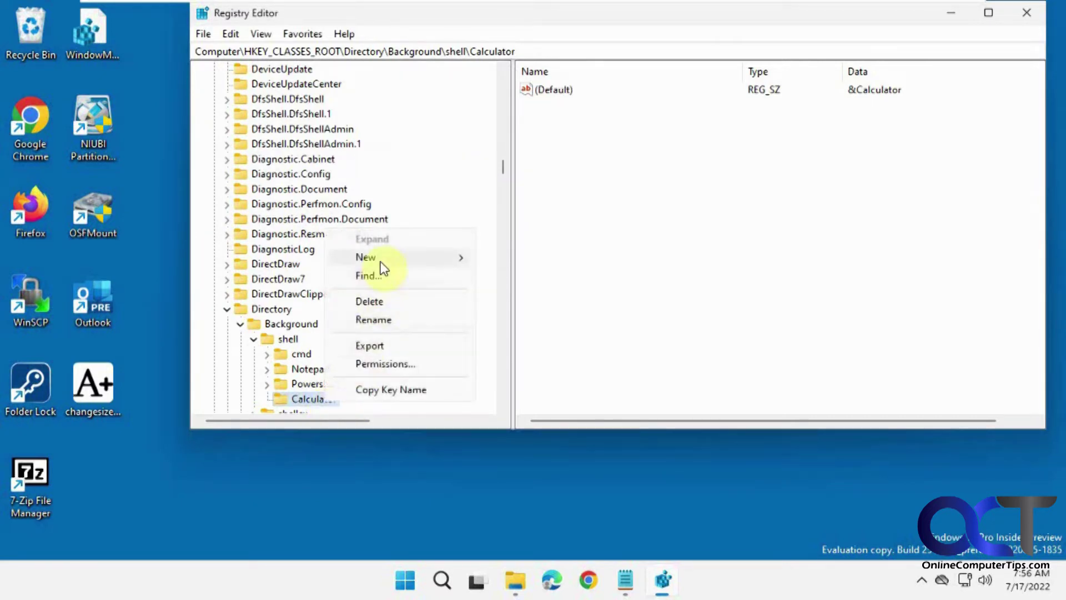
# Add a subkey named command under the Calculator key.
pyautogui.moveTo(382, 268)
pyautogui.click(512, 258)
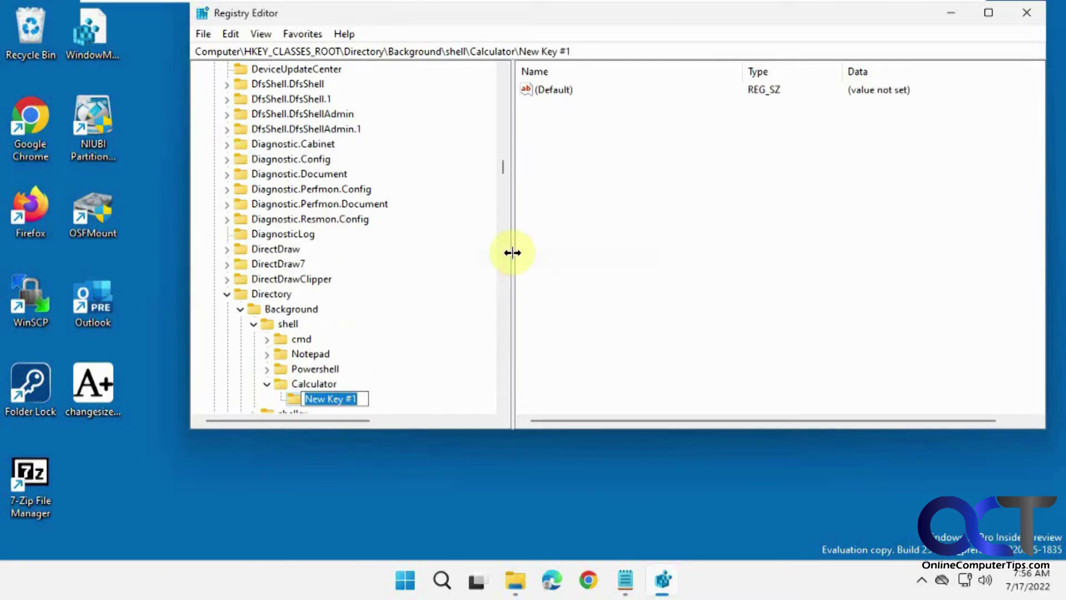
pyautogui.write('command')
pyautogui.press('Return')
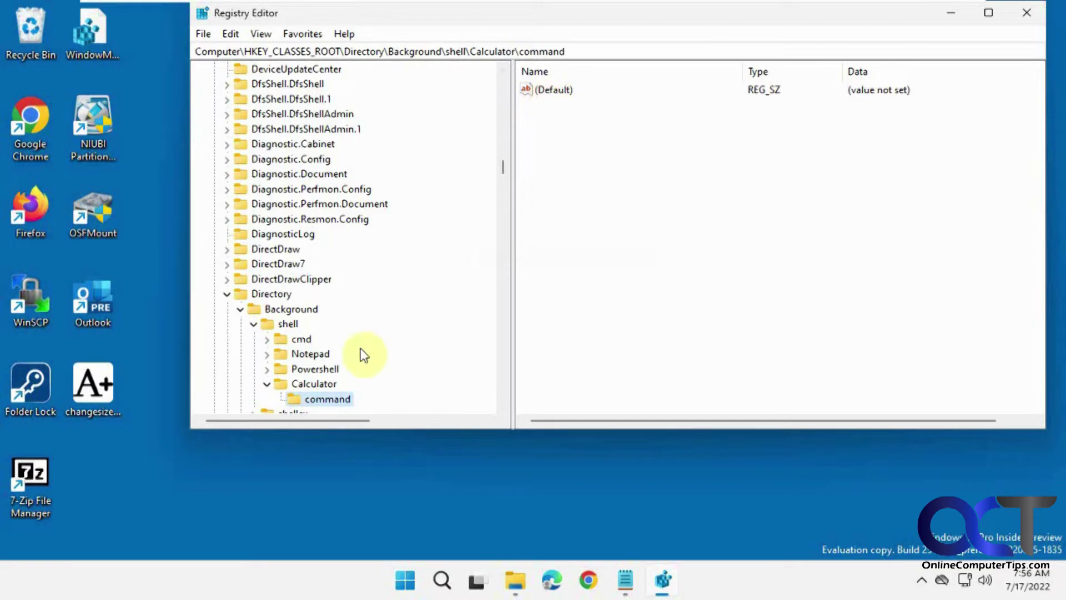
# Recheck Calculator's default value, then set the command key's (Default) to calc.exe.
pyautogui.click(327, 384)
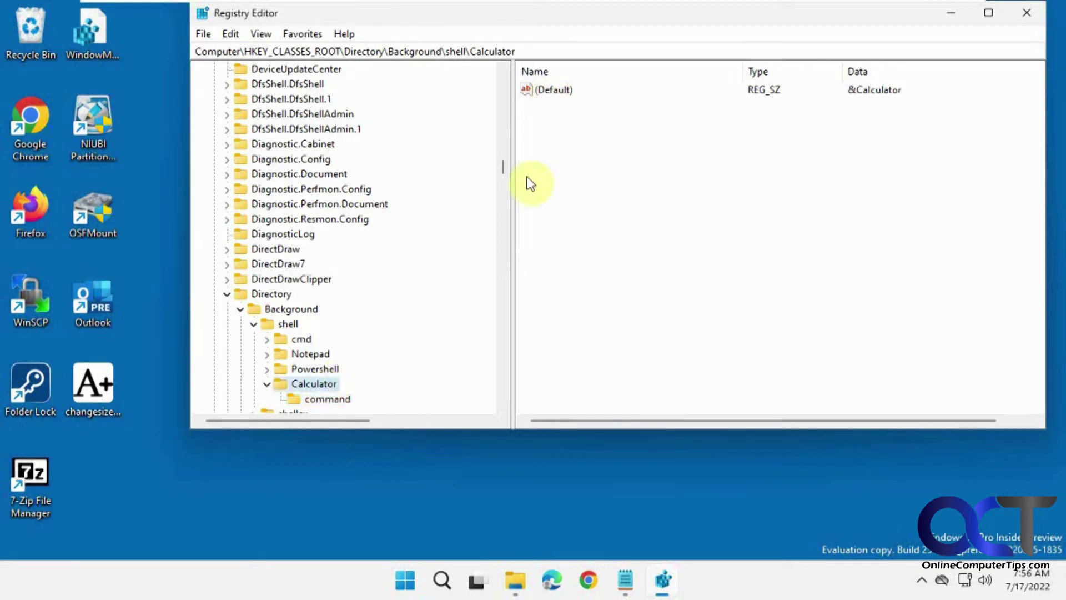
pyautogui.doubleClick(550, 90)
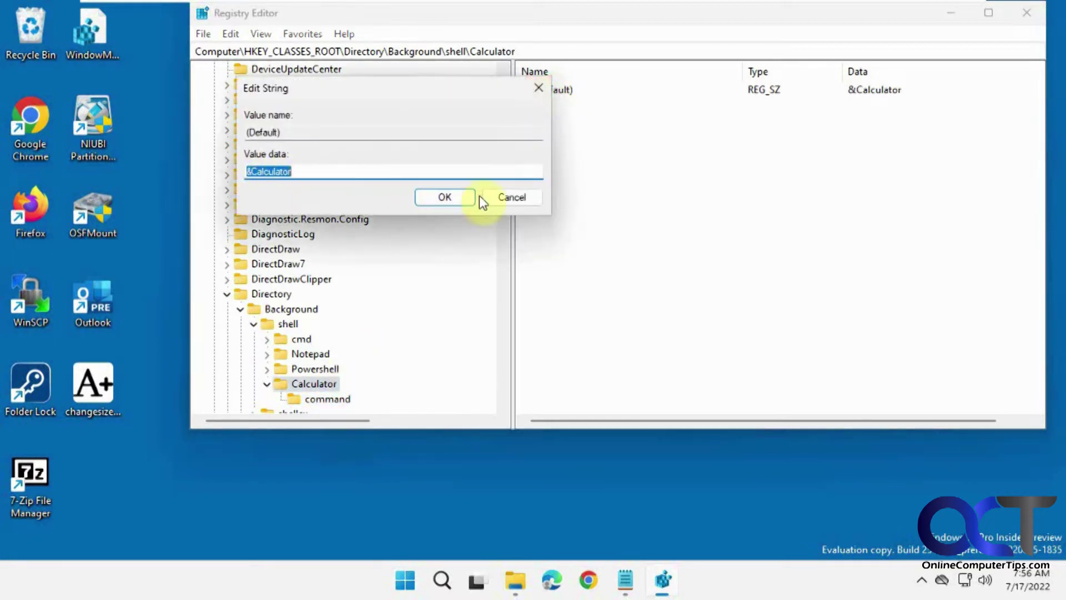
pyautogui.click(522, 199)
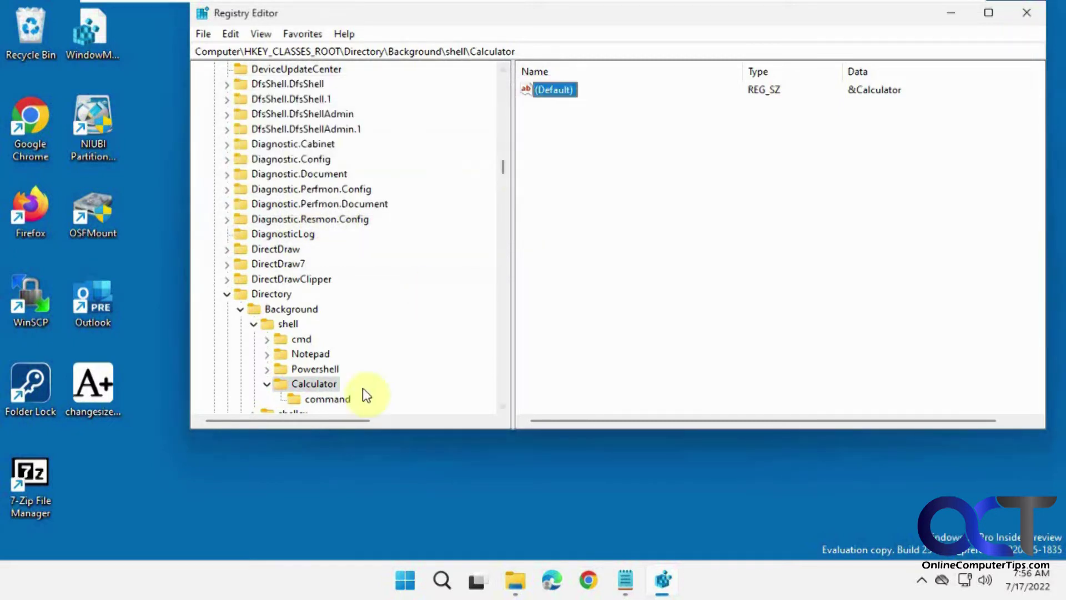
pyautogui.click(335, 400)
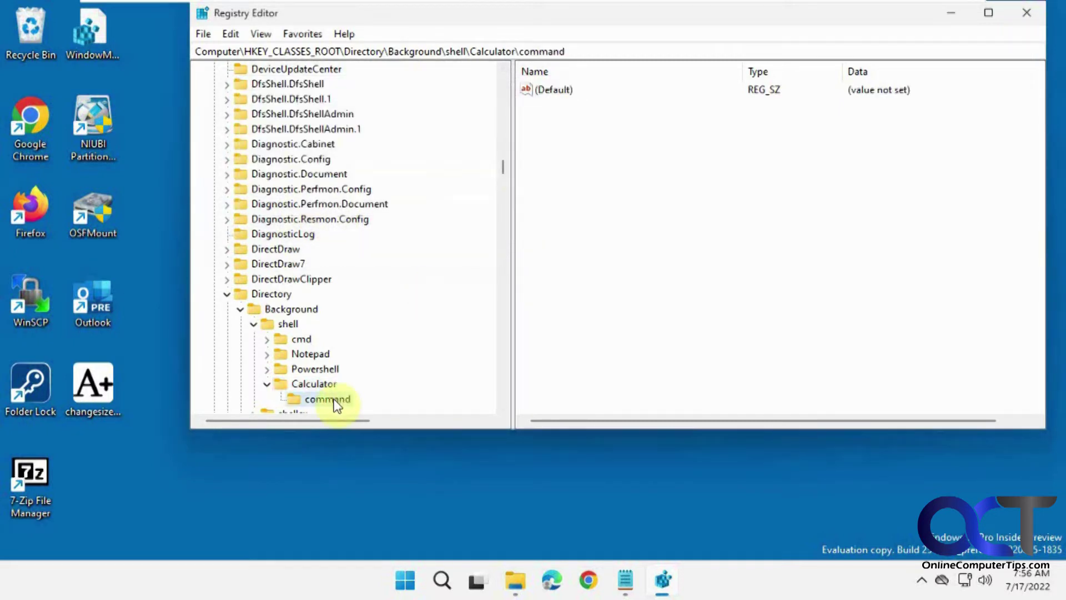
pyautogui.doubleClick(555, 92)
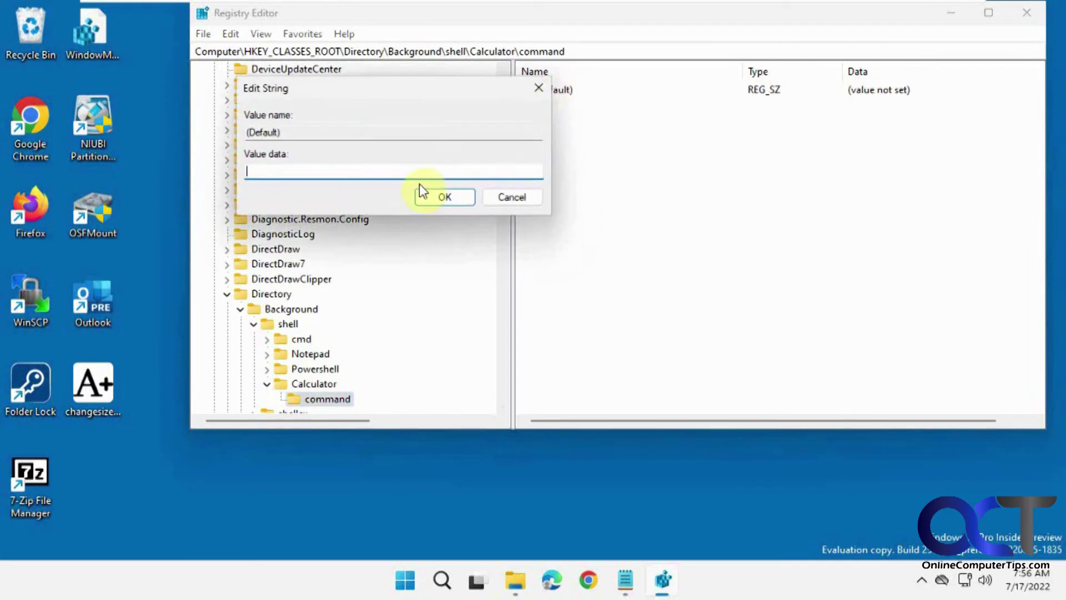
pyautogui.write('calc.exe')
pyautogui.click(442, 198)
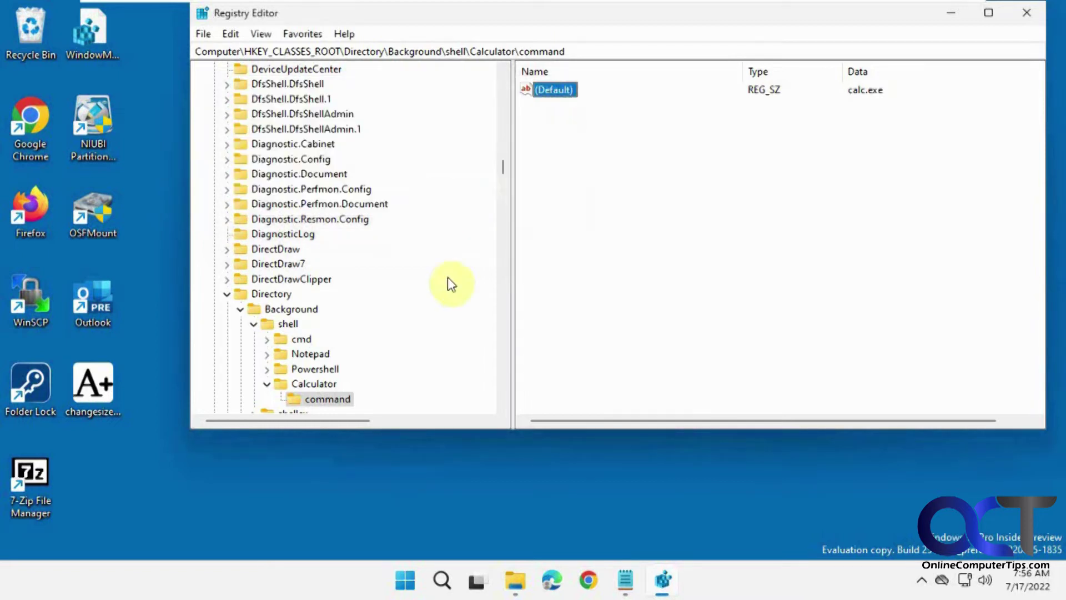
# Launch Calculator from the new entry in the desktop's full right-click menu.
pyautogui.rightClick(431, 458)
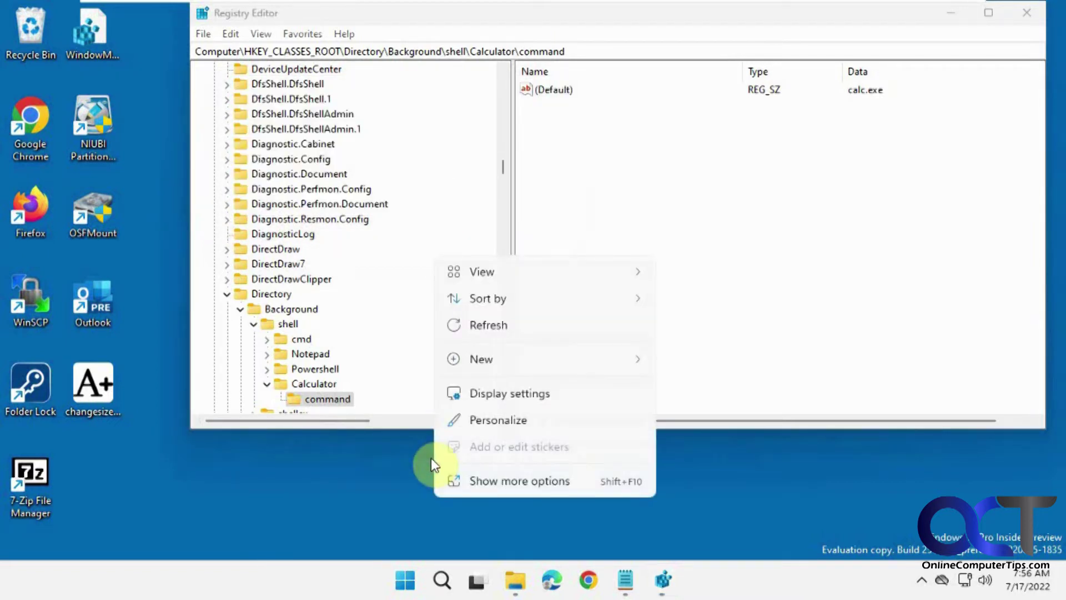
pyautogui.click(499, 481)
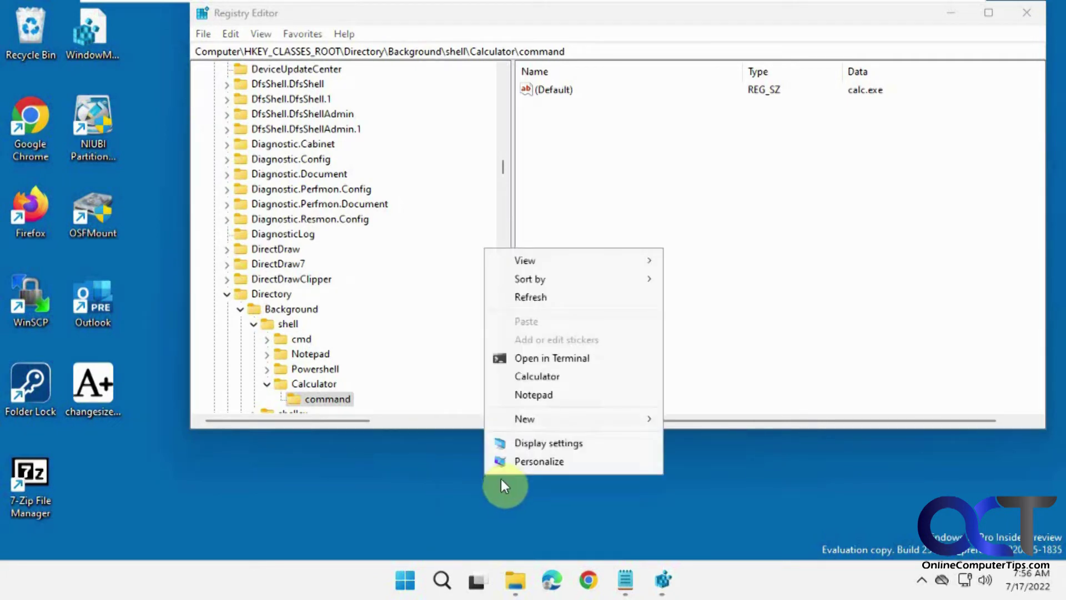
pyautogui.click(562, 376)
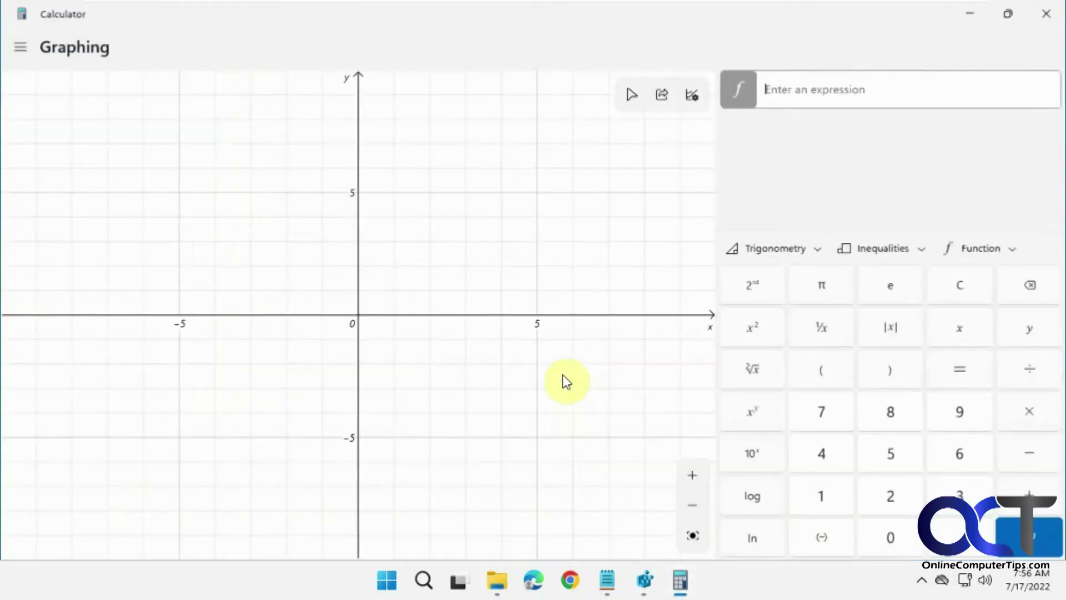
# Close Calculator and return to the shell key in Registry Editor.
pyautogui.click(1047, 13)
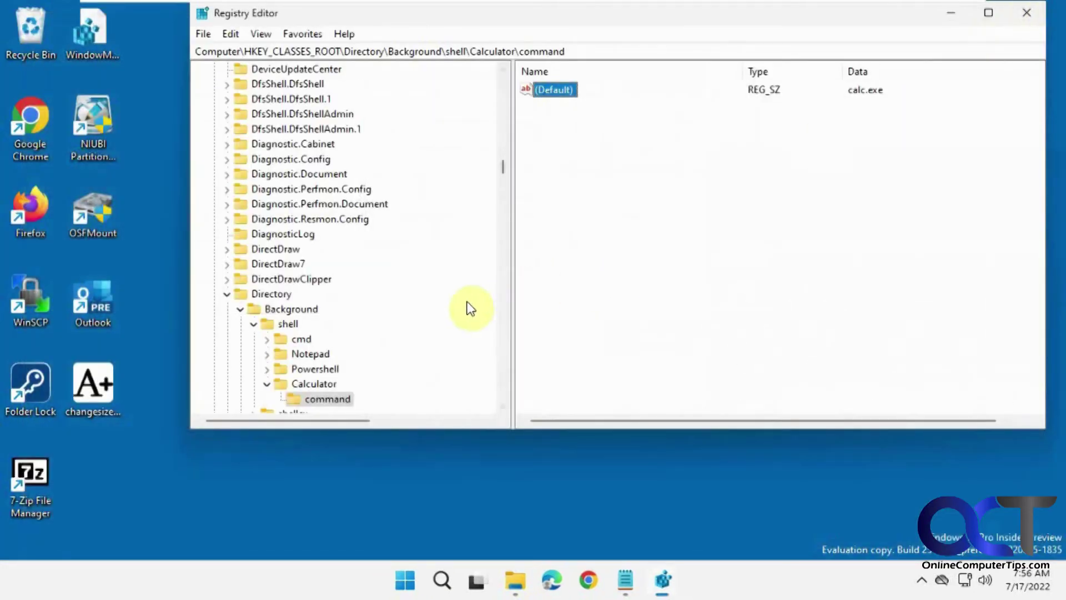
pyautogui.click(266, 384)
pyautogui.click(289, 324)
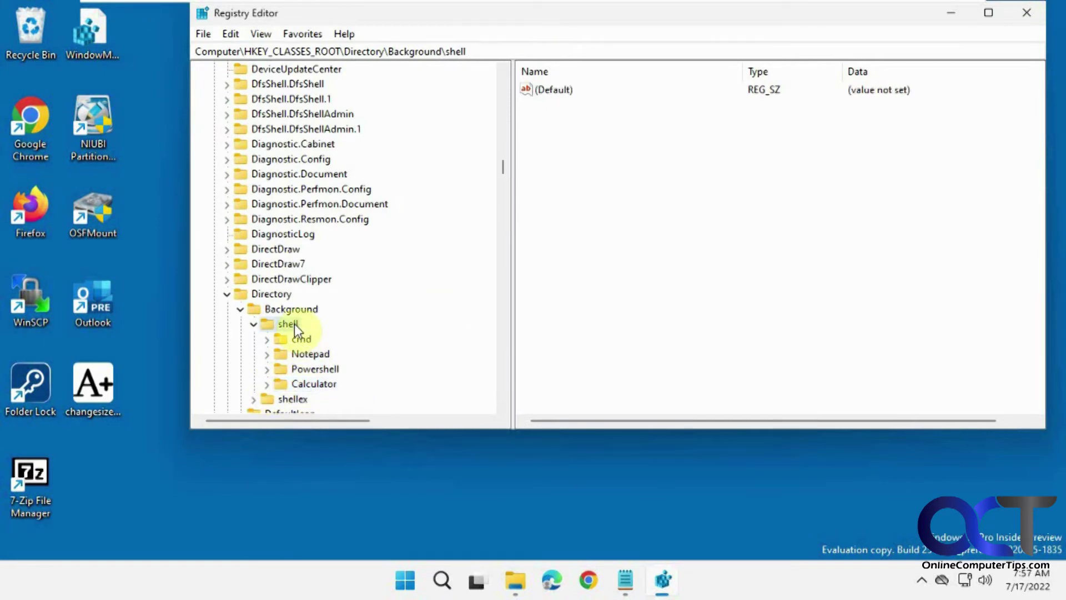
pyautogui.rightClick(295, 324)
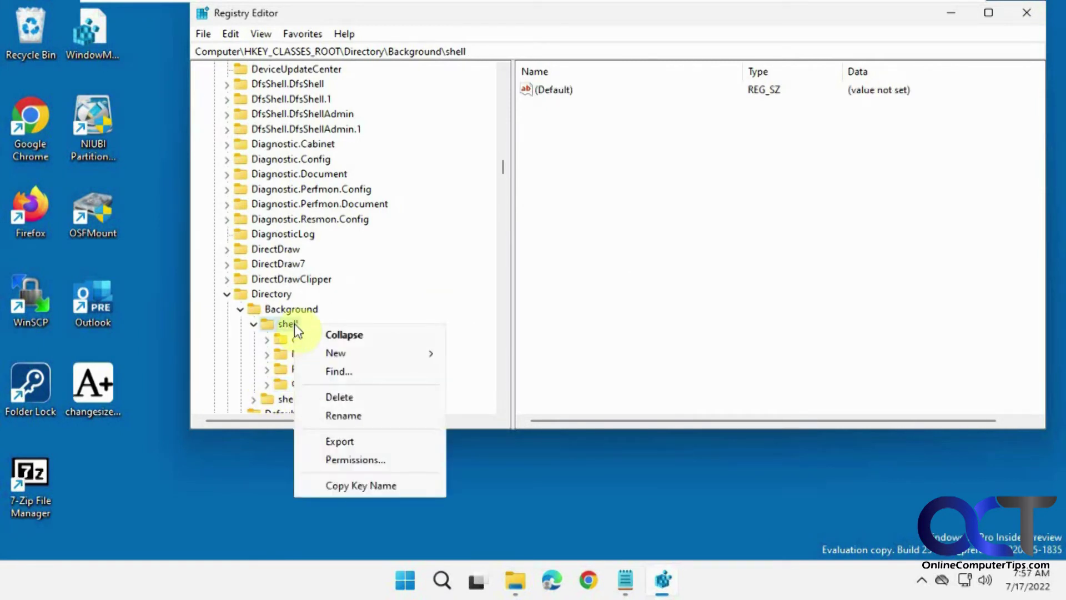
# Create a new key named Word under shell.
pyautogui.moveTo(333, 353)
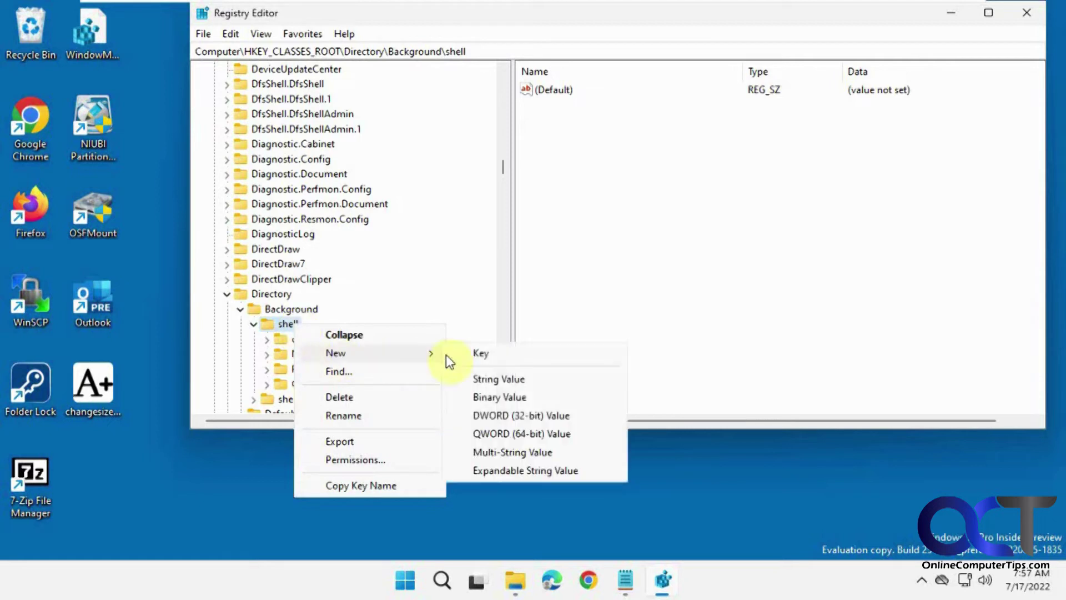
pyautogui.click(481, 353)
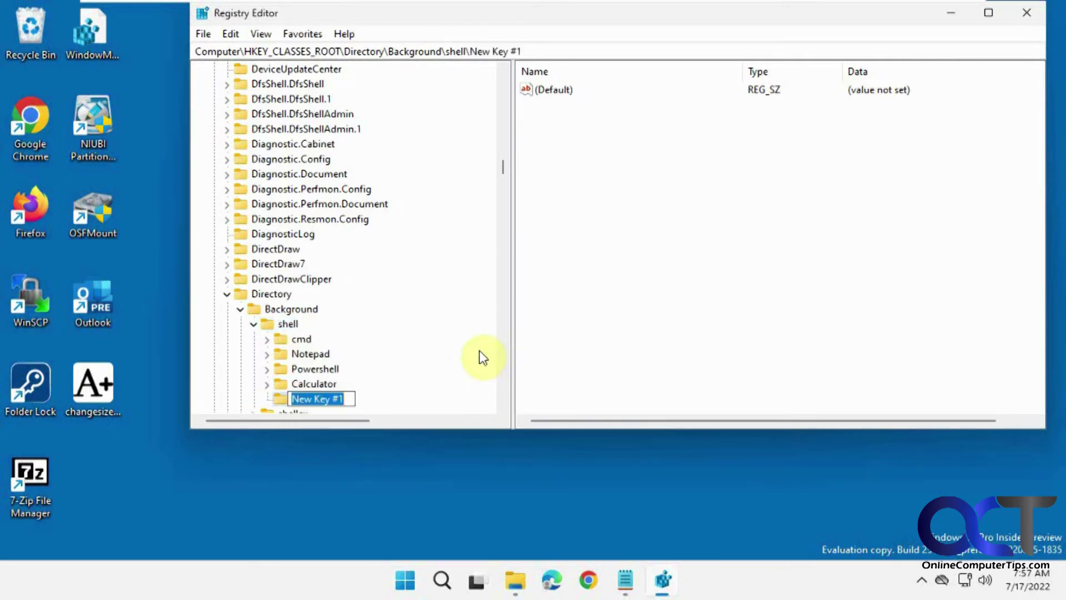
pyautogui.write('Word')
pyautogui.press('Return')
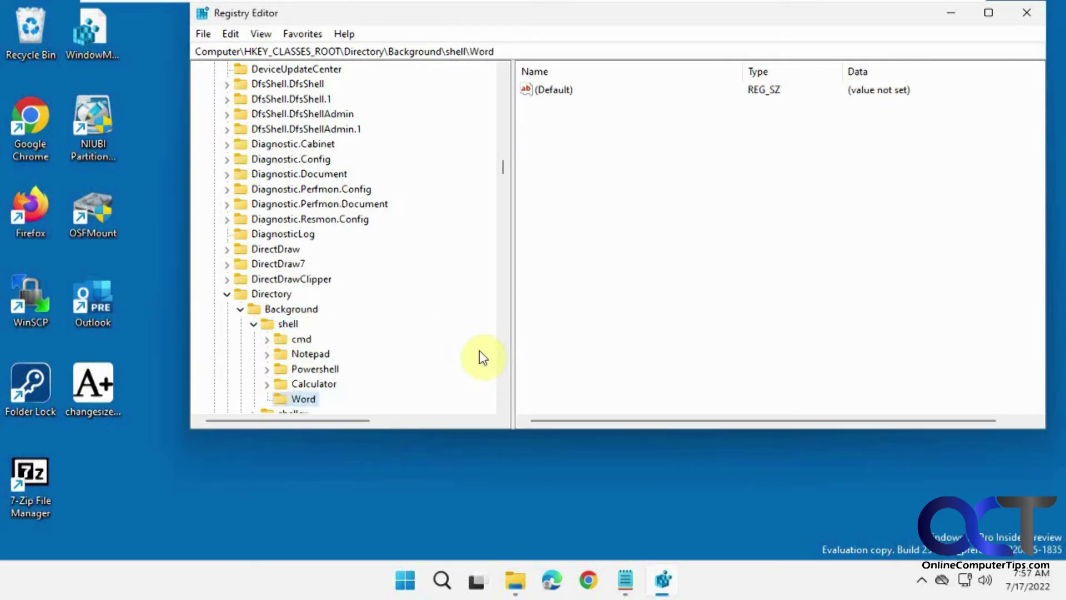
# Set the Word key's (Default) value to &Word and make the window taller.
pyautogui.doubleClick(558, 96)
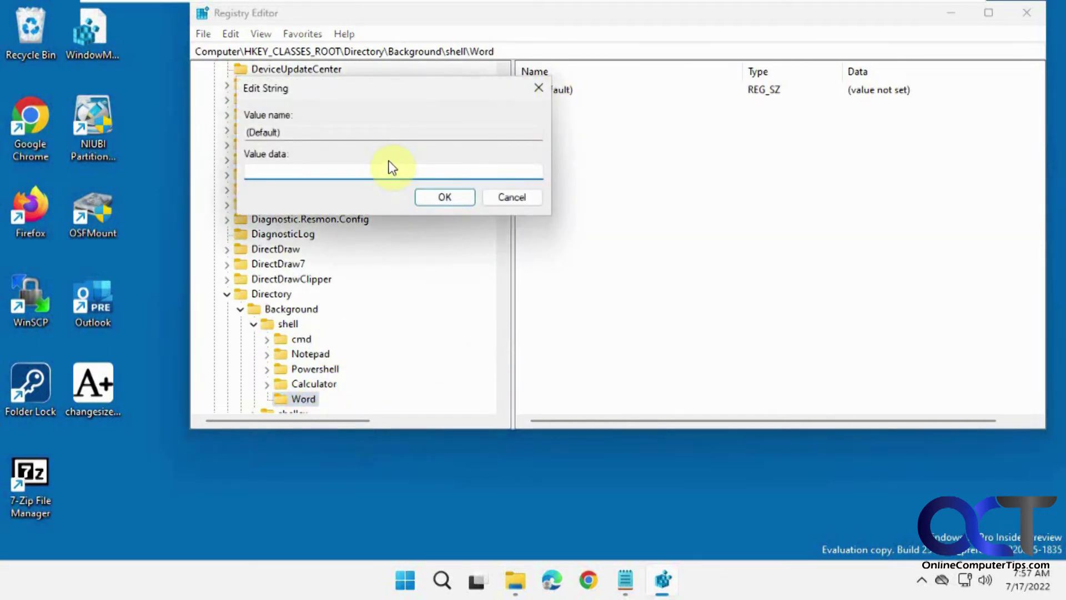
pyautogui.write('&Word')
pyautogui.click(444, 196)
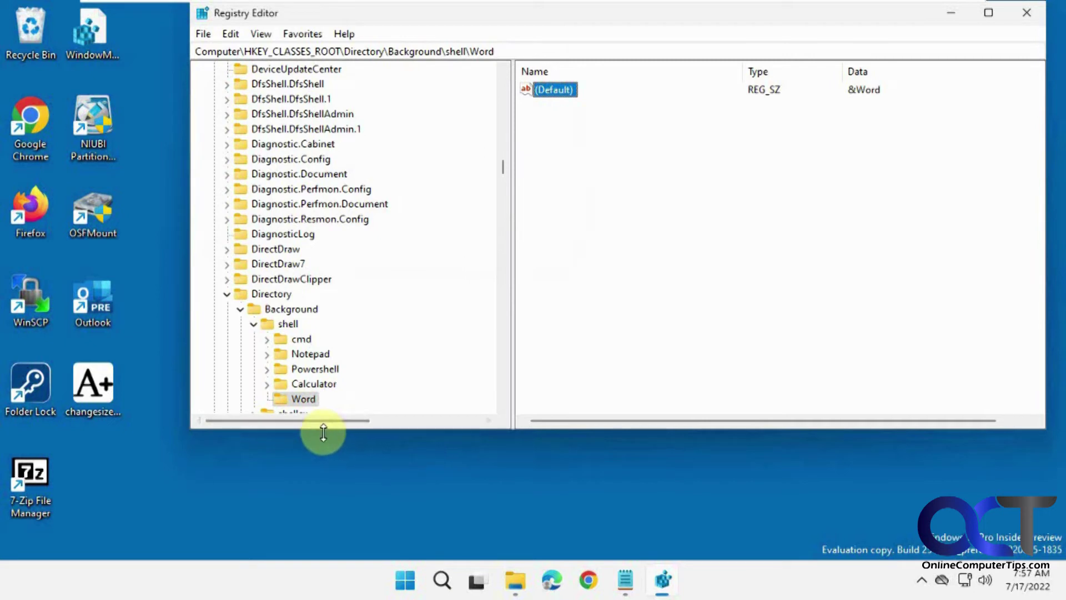
pyautogui.moveTo(322, 428); pyautogui.dragTo(321, 482)
# Add a command subkey under Word and open its empty (Default) value for editing.
pyautogui.rightClick(302, 400)
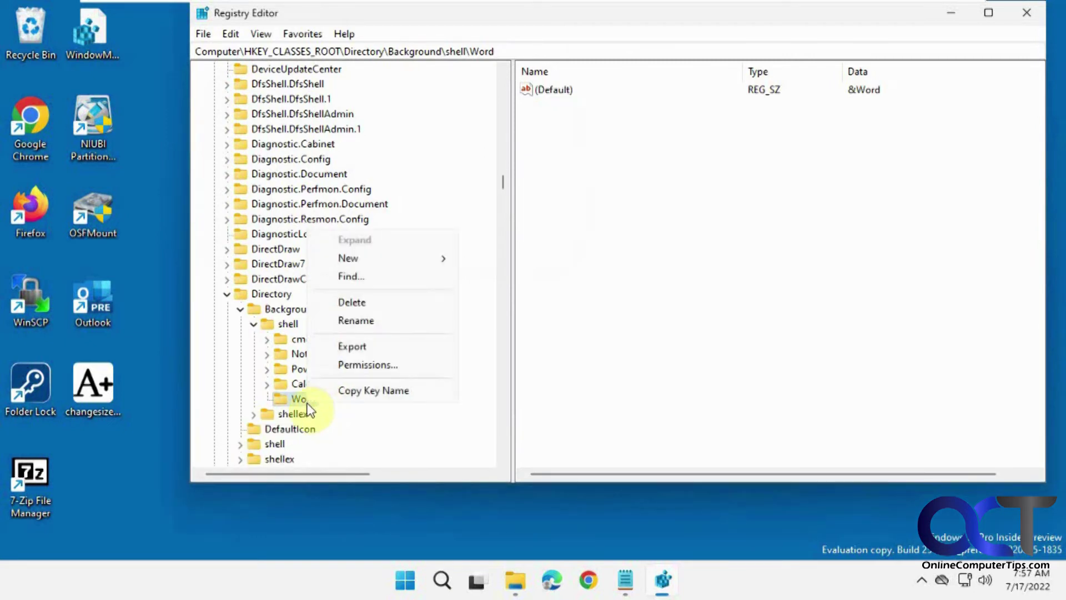
pyautogui.moveTo(391, 254)
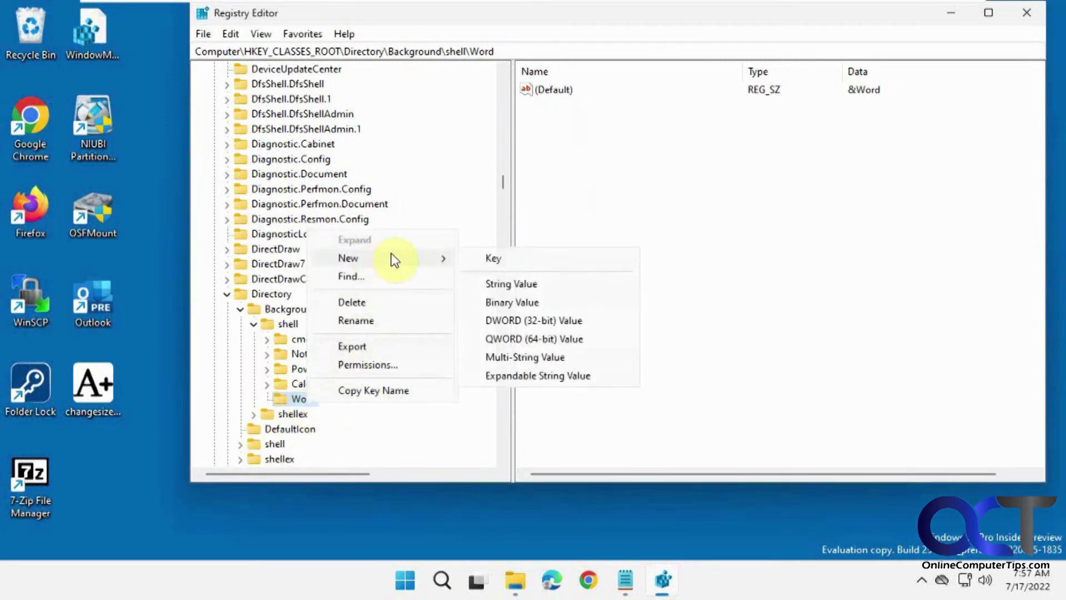
pyautogui.click(496, 258)
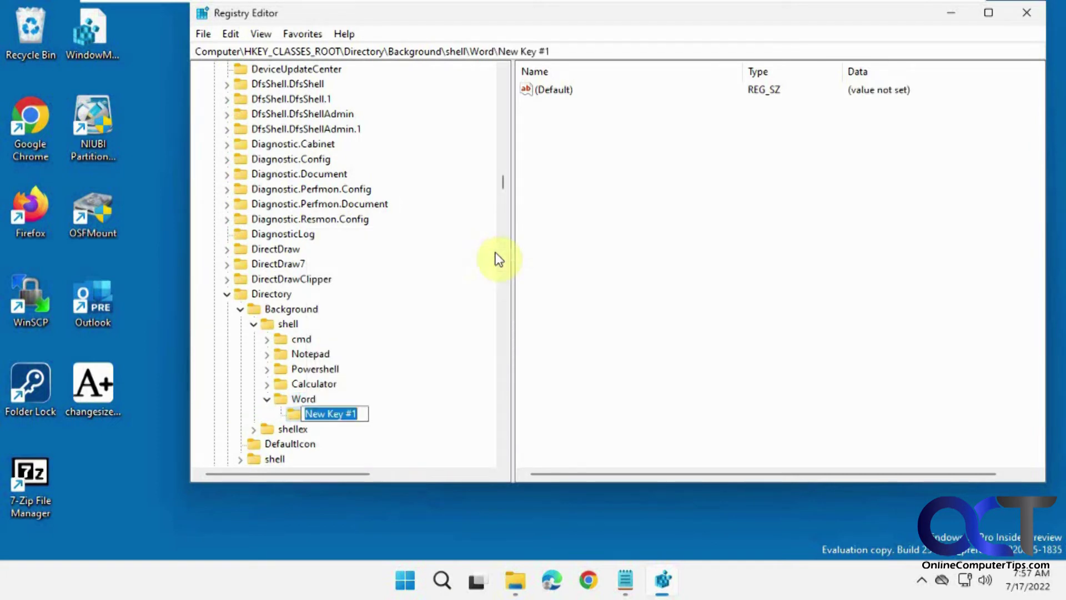
pyautogui.write('command')
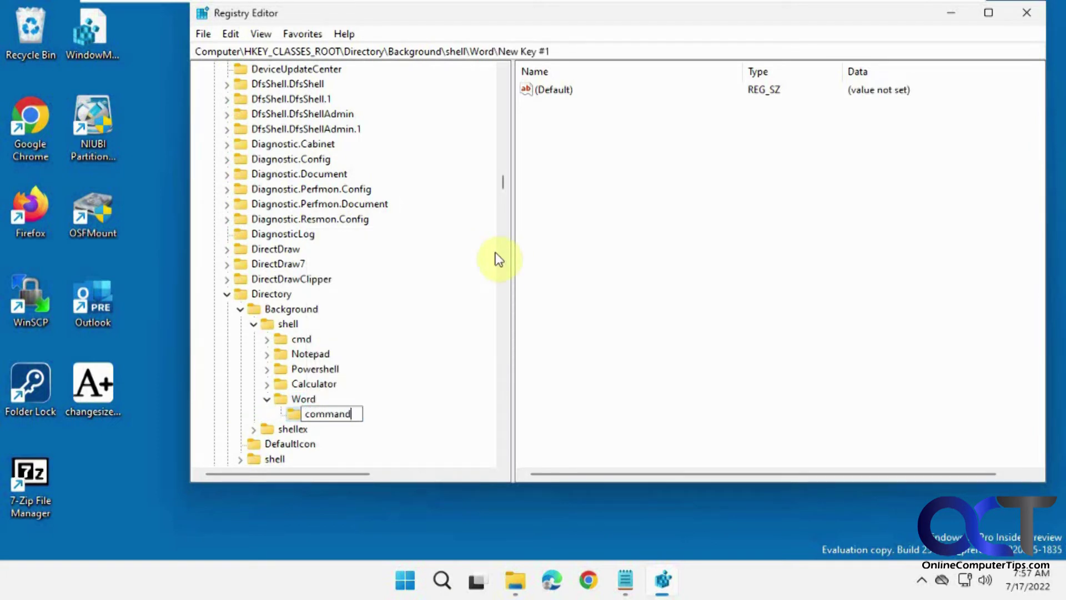
pyautogui.press('Return')
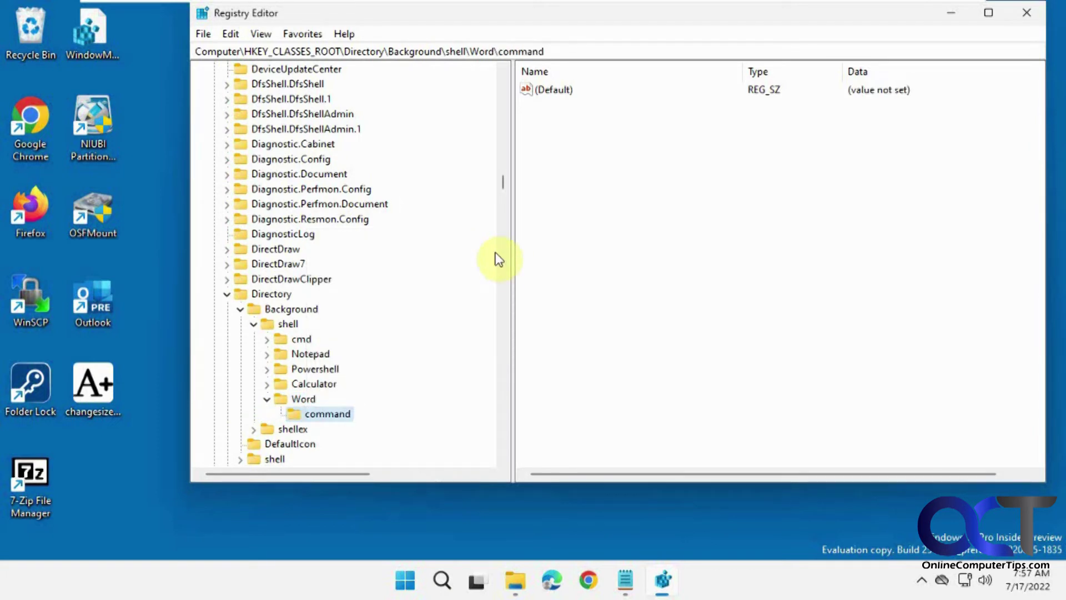
pyautogui.doubleClick(561, 90)
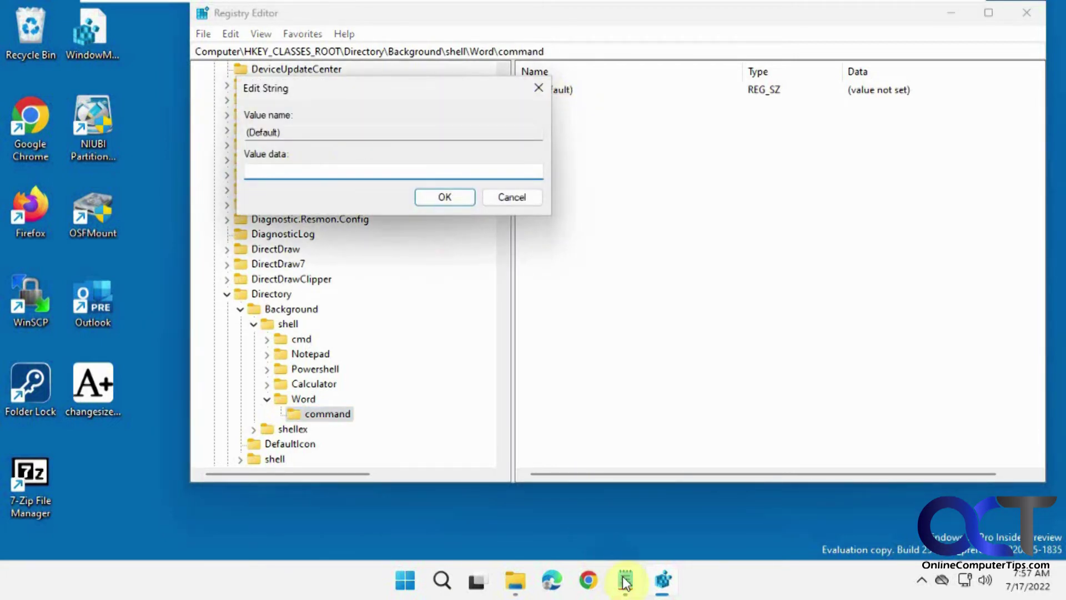
pyautogui.click(523, 590)
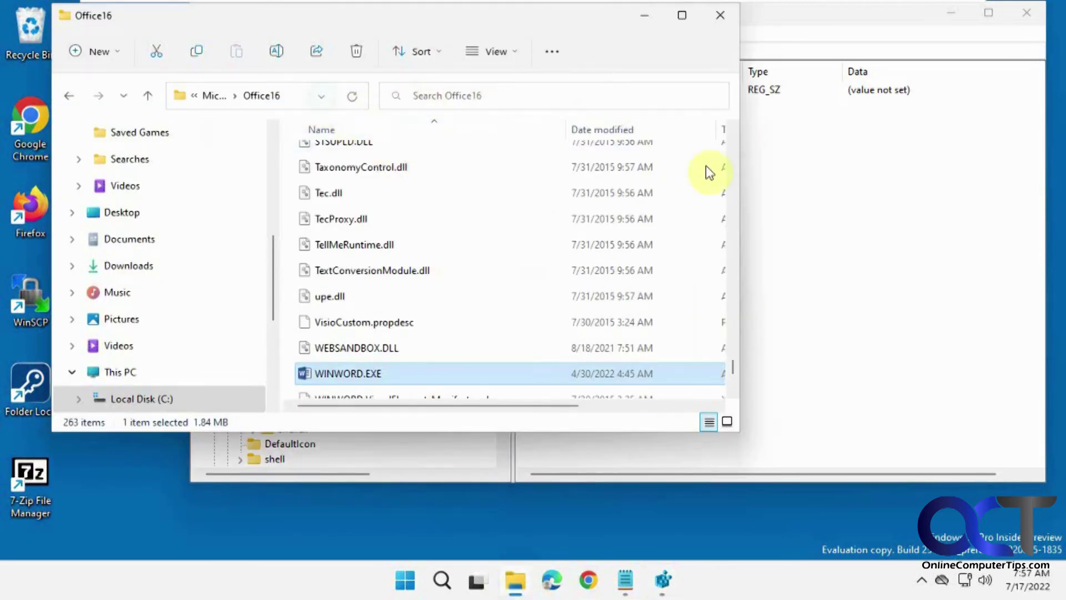
# Reveal the full Office16 path of WINWORD.EXE and select the WINWORD.exe path in the notes.
pyautogui.moveTo(738, 153); pyautogui.dragTo(1017, 158)
pyautogui.click(607, 95)
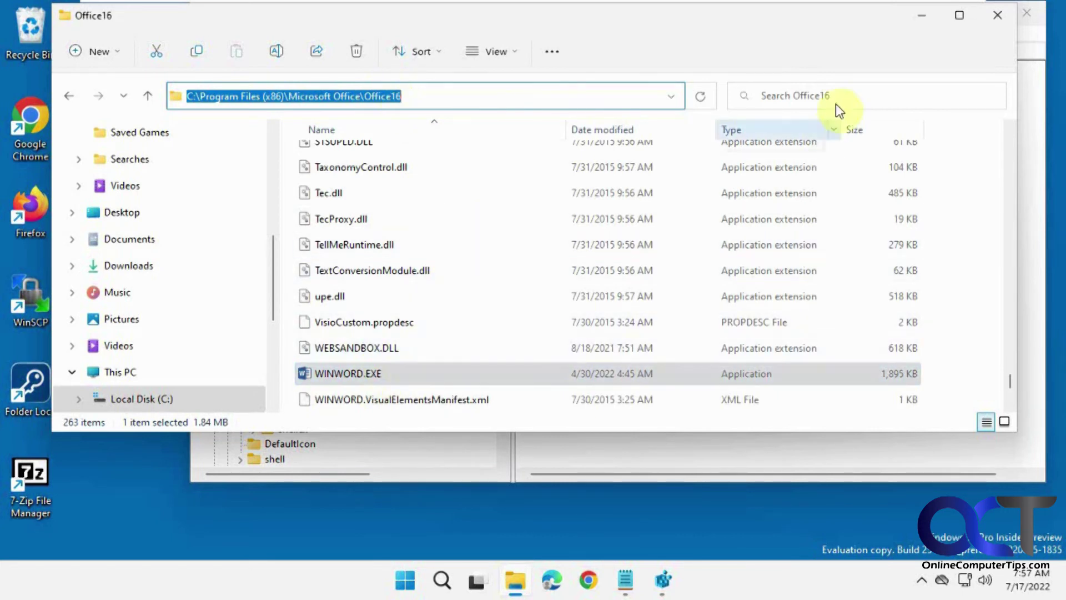
pyautogui.click(627, 581)
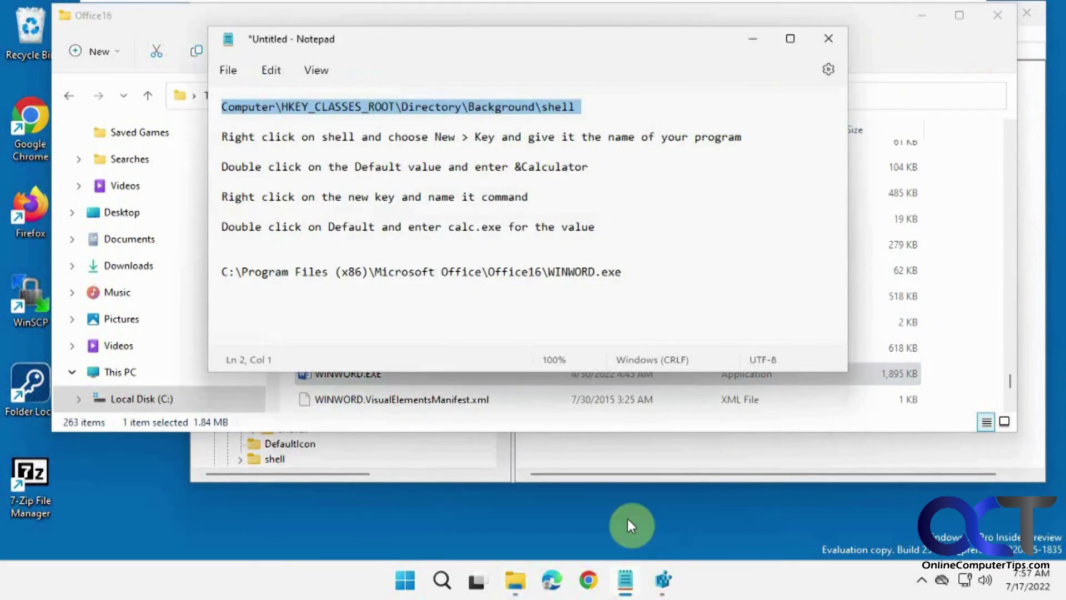
pyautogui.moveTo(622, 274); pyautogui.dragTo(222, 272)
pyautogui.hotkey('ctrl', 'c')
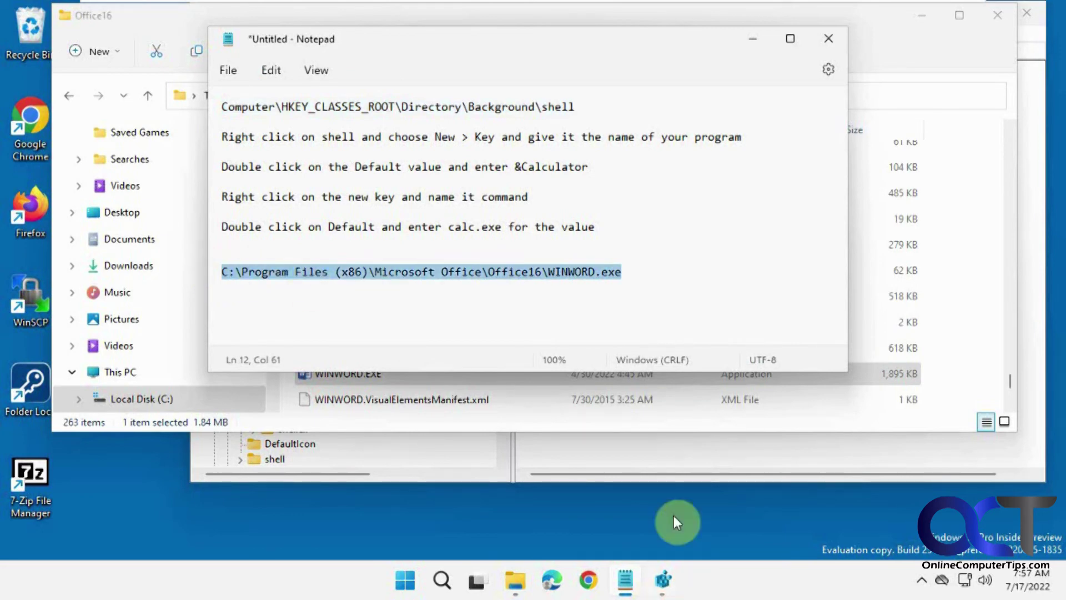
pyautogui.click(920, 16)
# Paste C:\Program Files (x86)\Microsoft Office\Office16\WINWORD.exe as the Word command's default value.
pyautogui.click(922, 16)
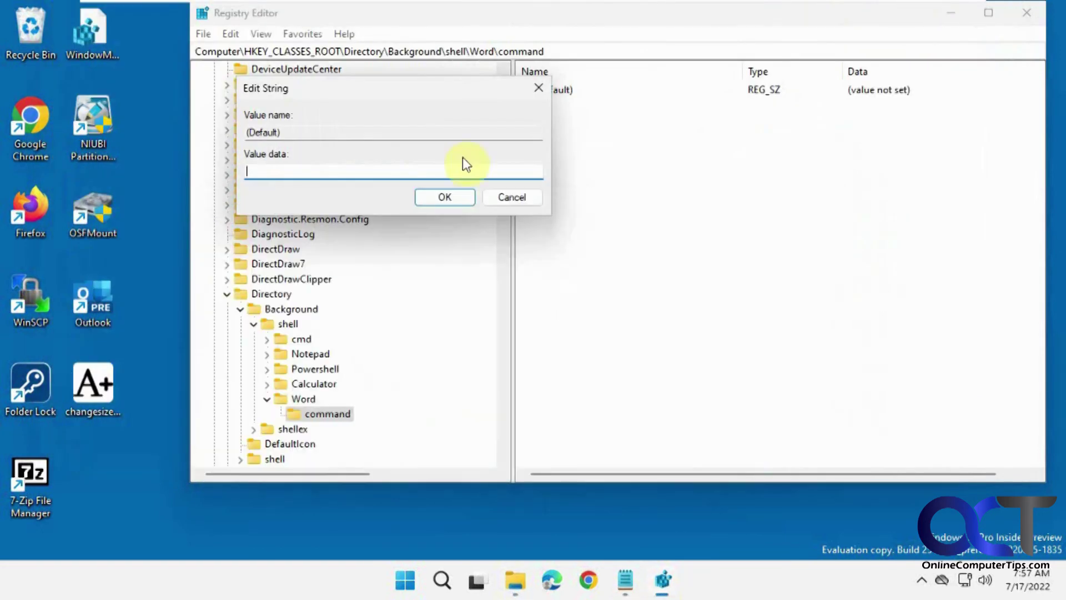
pyautogui.hotkey('ctrl', 'v')
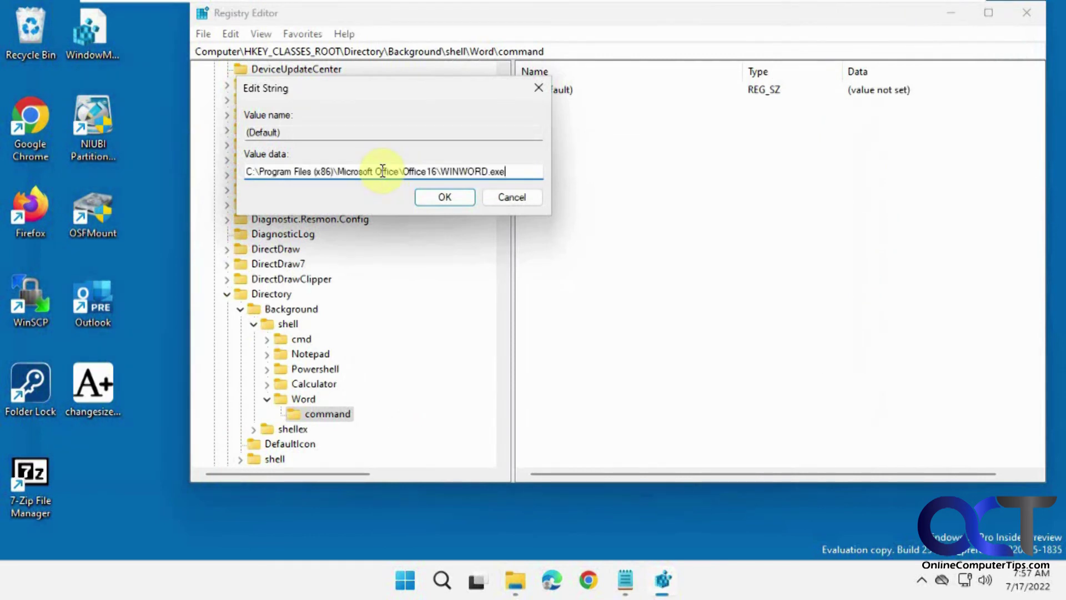
pyautogui.click(444, 198)
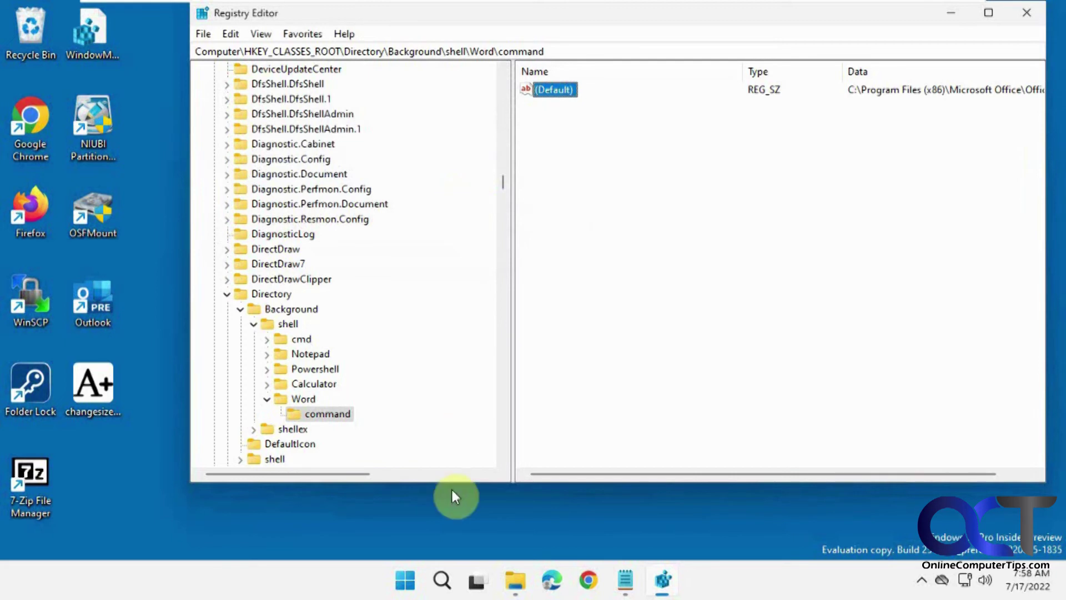
pyautogui.rightClick(442, 502)
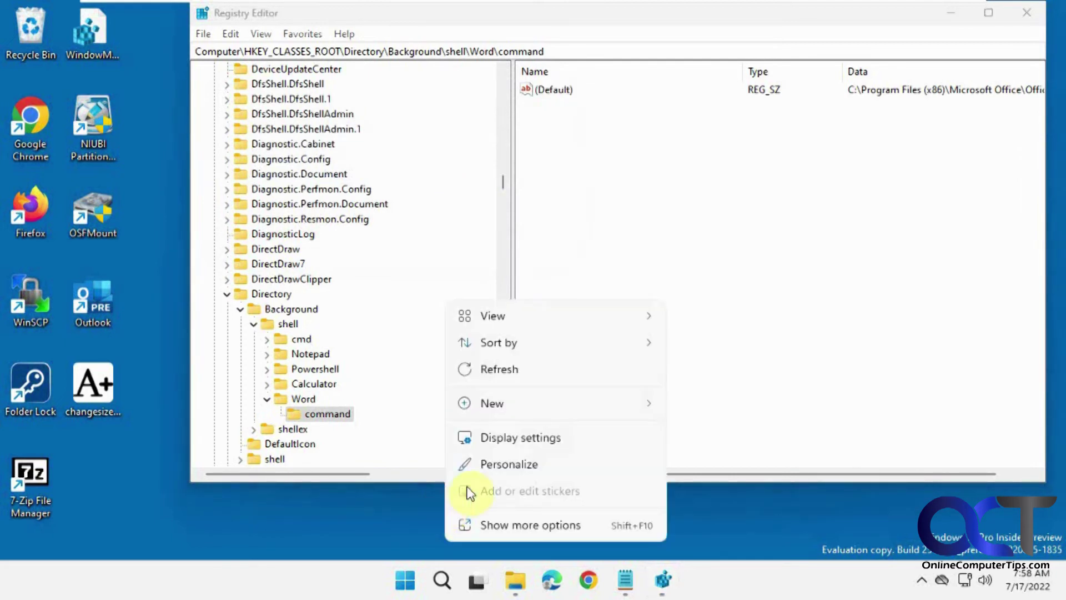
pyautogui.click(525, 523)
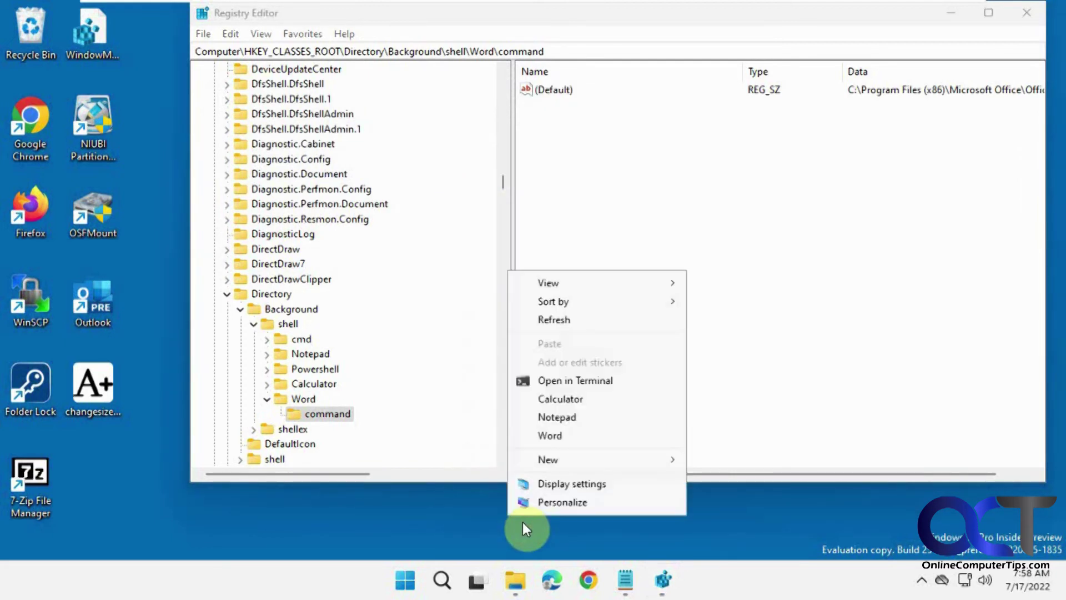
pyautogui.click(555, 435)
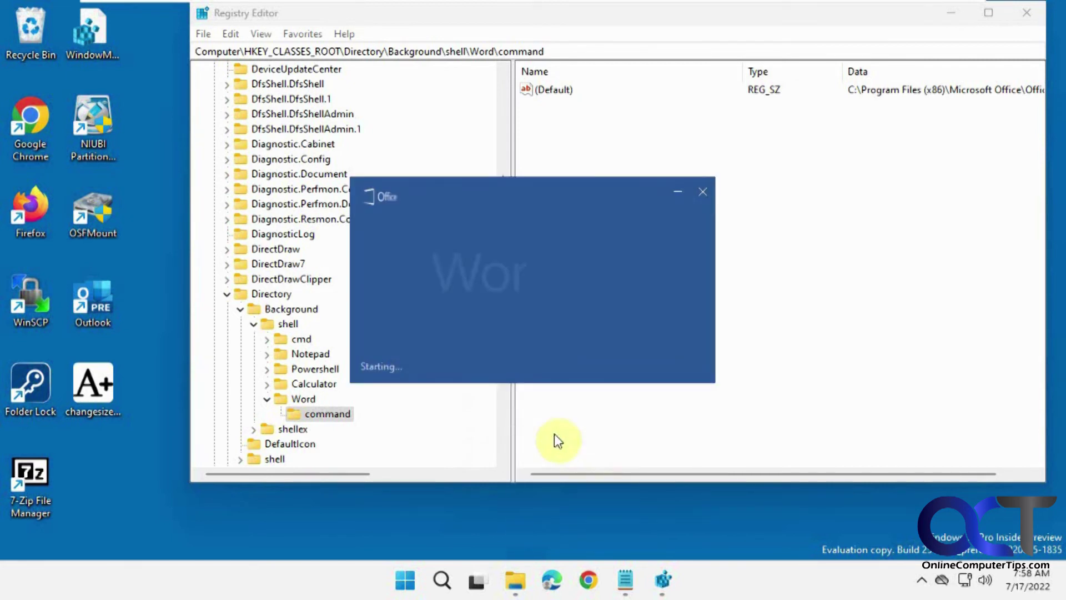
pyautogui.click(703, 193)
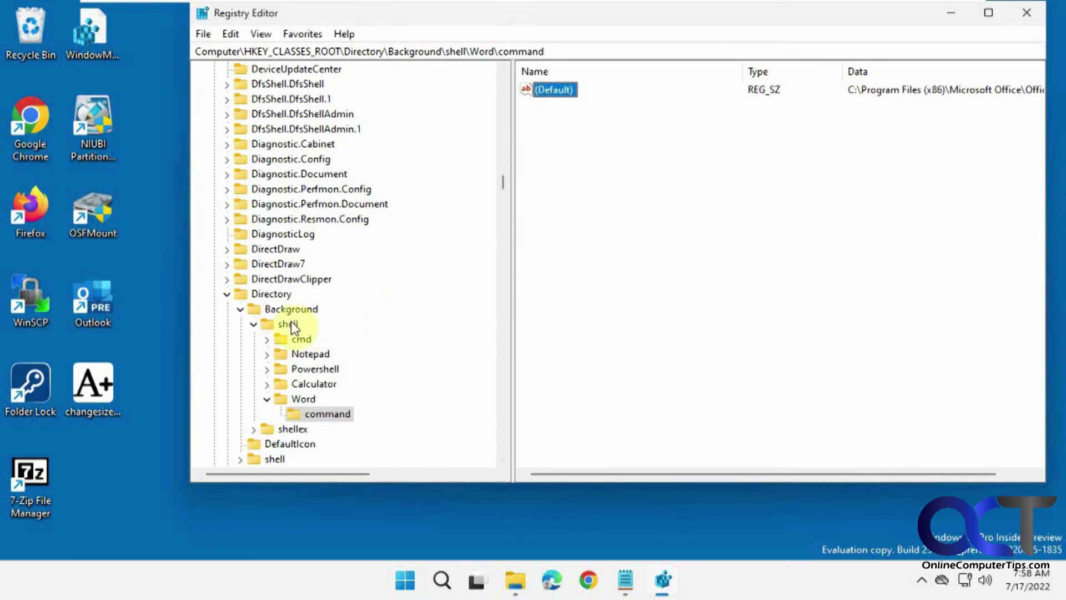
pyautogui.click(267, 354)
pyautogui.click(311, 354)
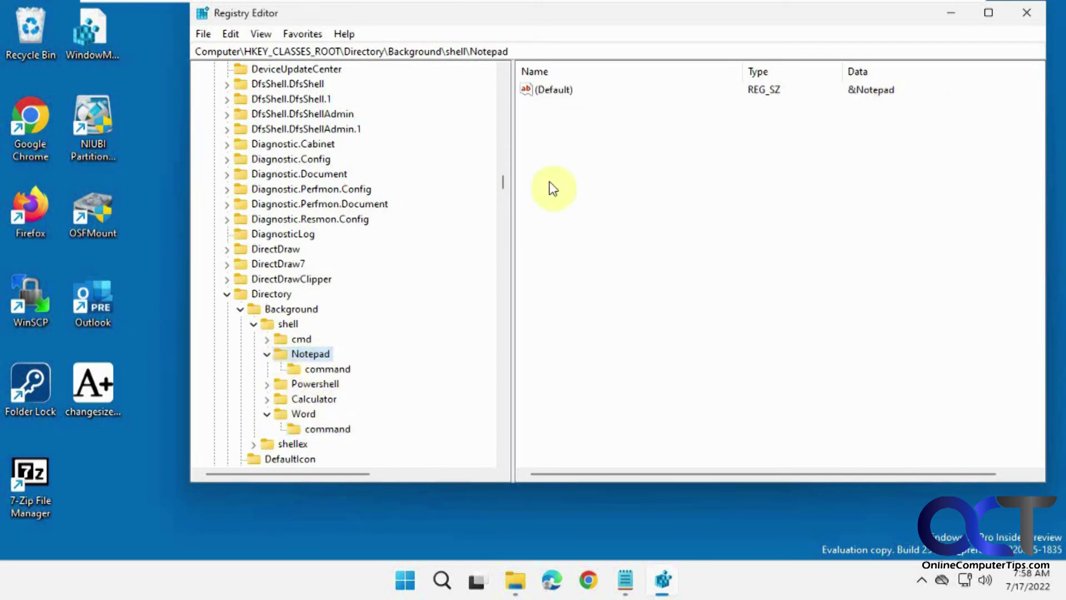
pyautogui.doubleClick(556, 90)
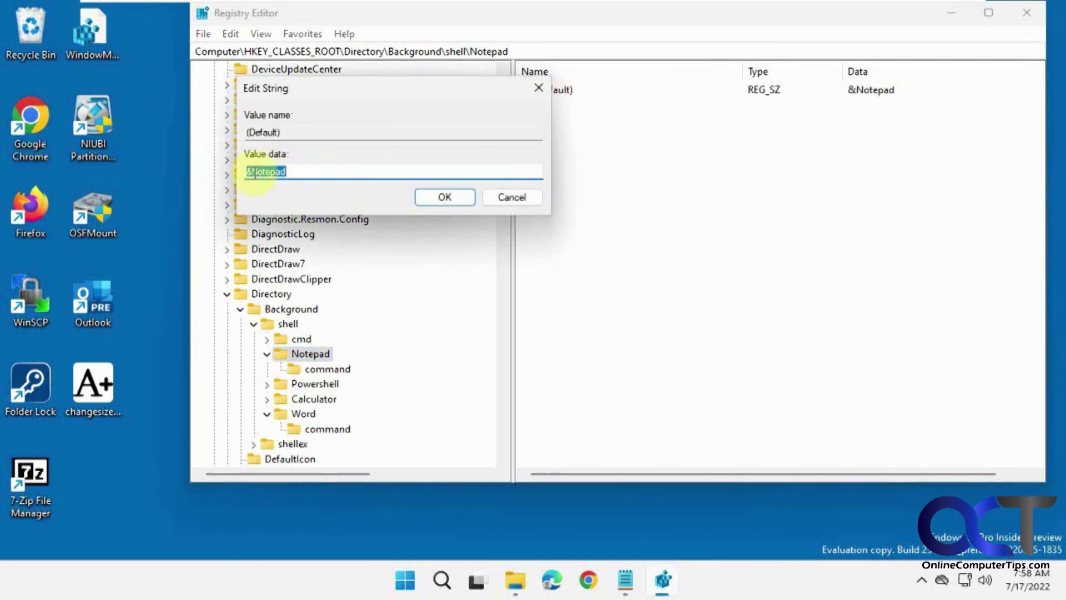
pyautogui.click(510, 196)
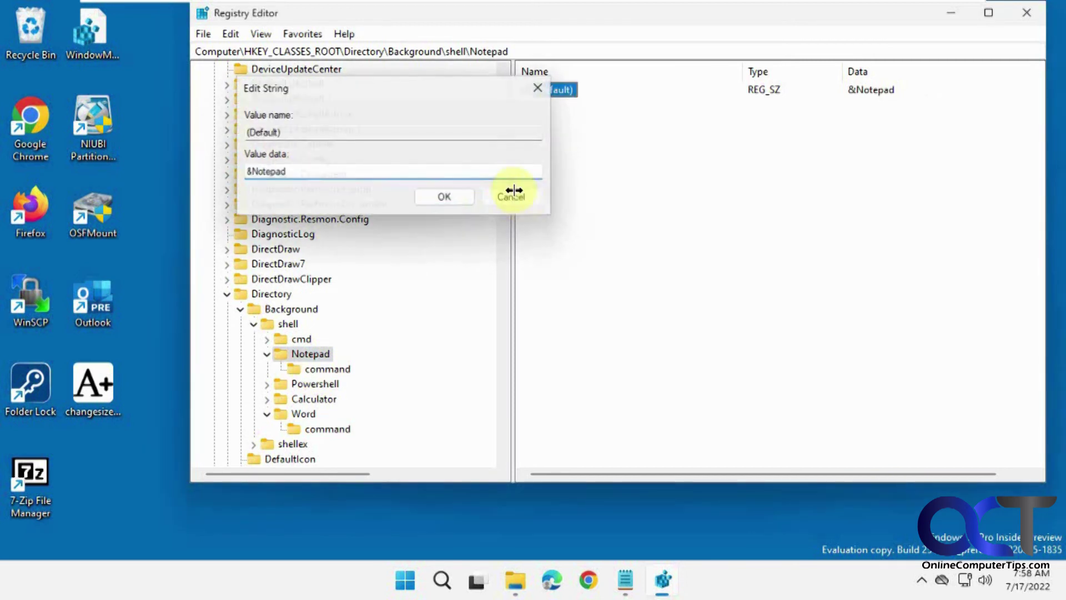
pyautogui.click(337, 369)
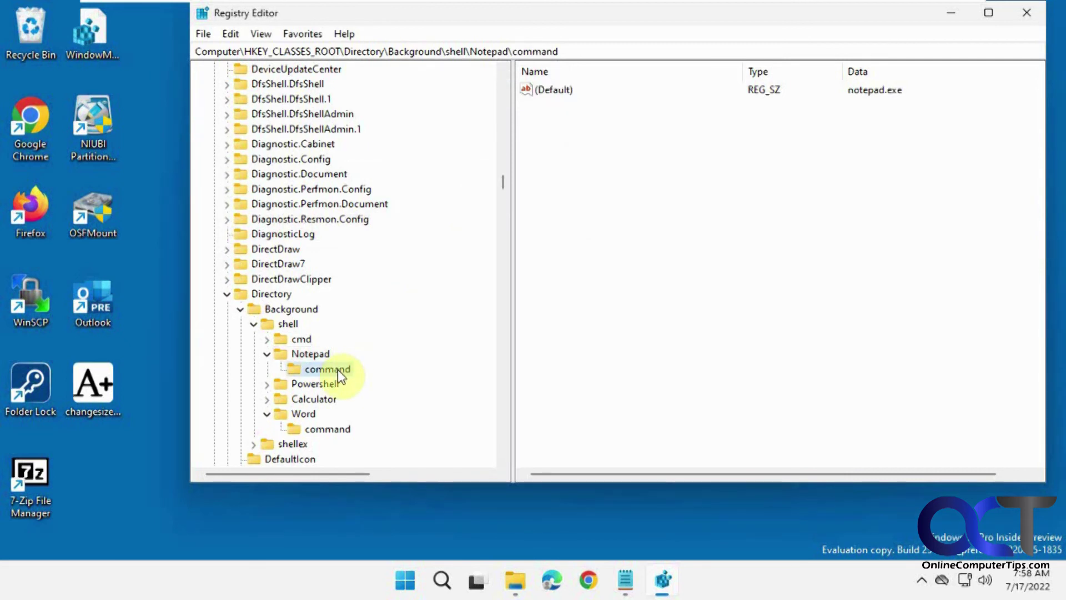
pyautogui.doubleClick(561, 91)
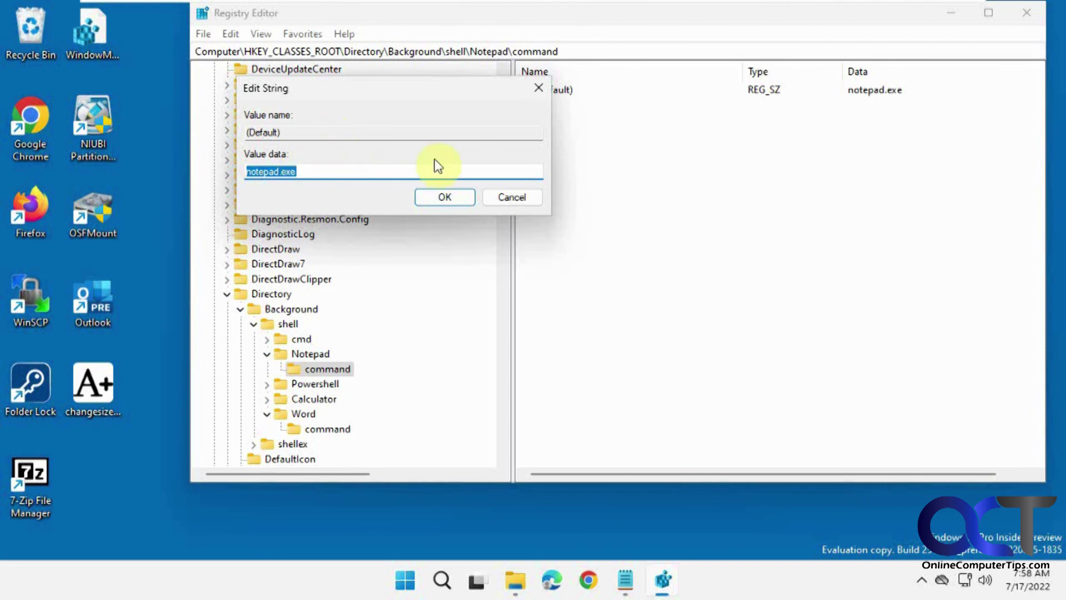
pyautogui.click(510, 196)
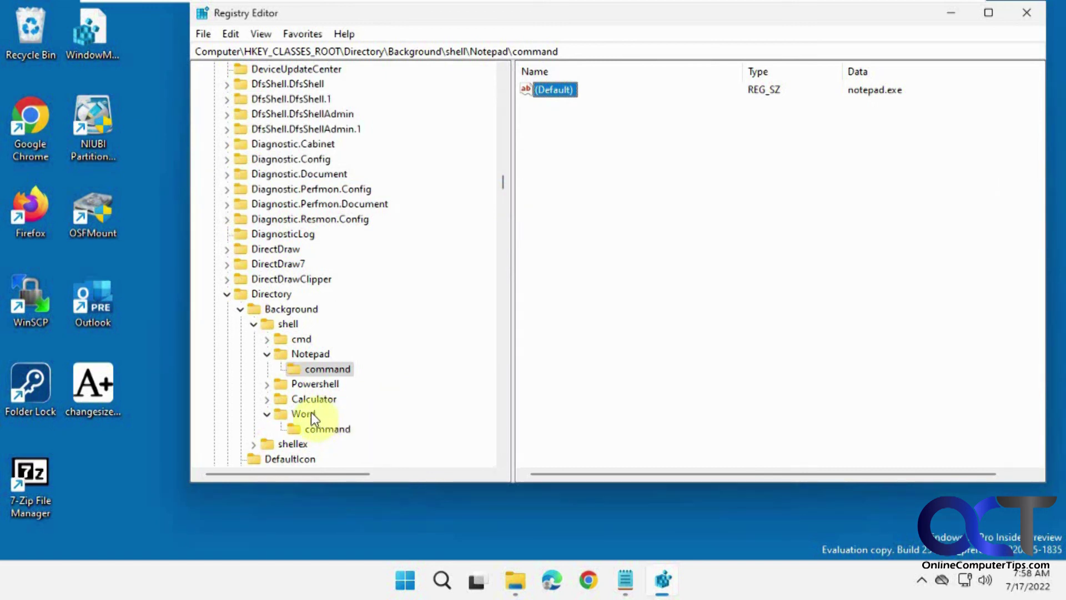
pyautogui.click(322, 429)
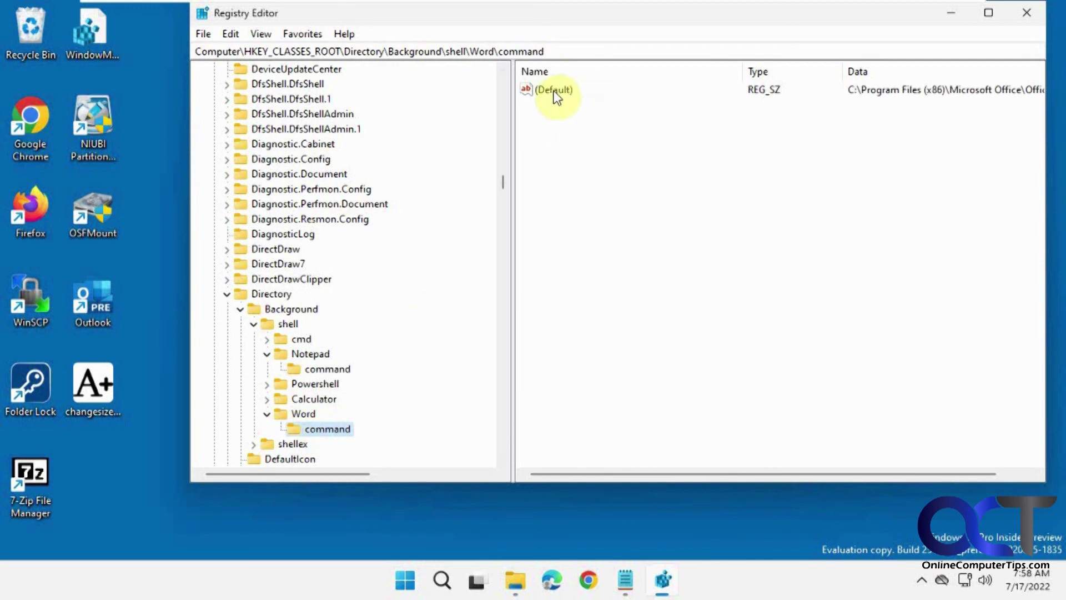
# Open the (Default) value of Word\command, showing the WINWORD.exe path for editing.
pyautogui.doubleClick(555, 92)
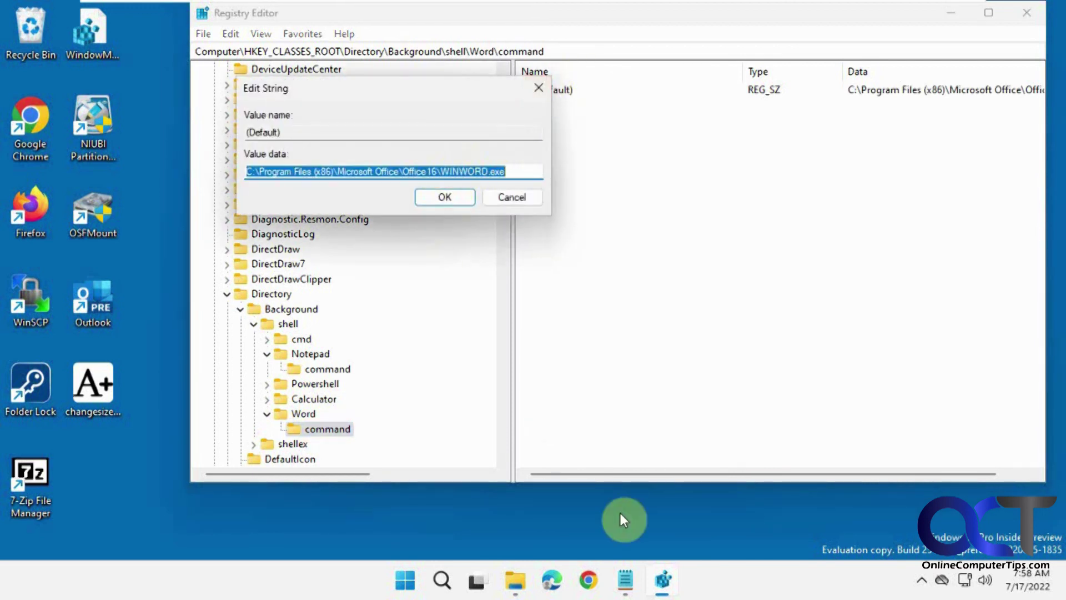